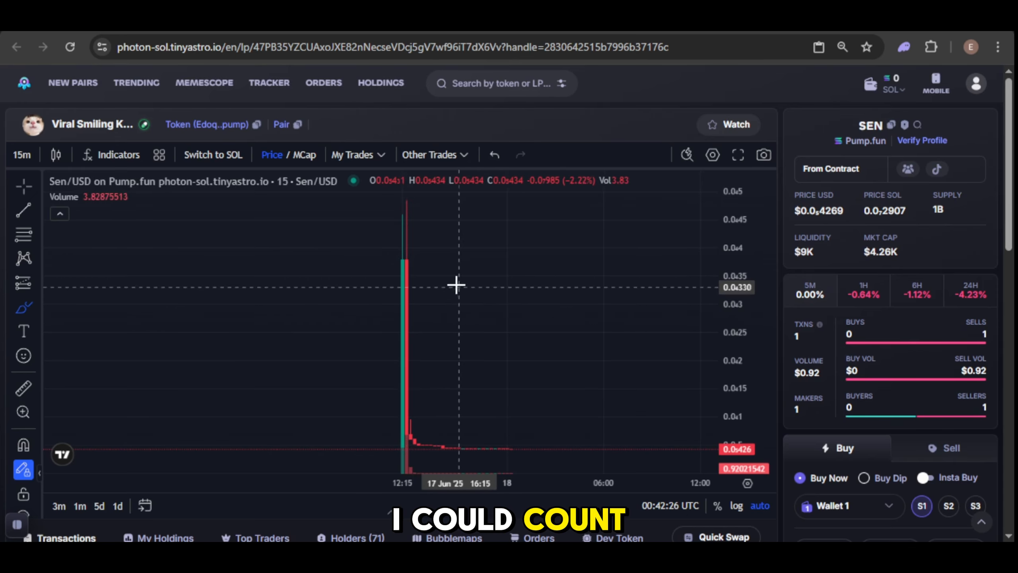
Brush a curved arrow falling beside the price drop and a second arrow rising from its end, undoing the stray strokes between them.
mouse_move(434, 265)
left_mouse_down()
mouse_move(447, 377)
mouse_move(536, 446)
left_mouse_up()
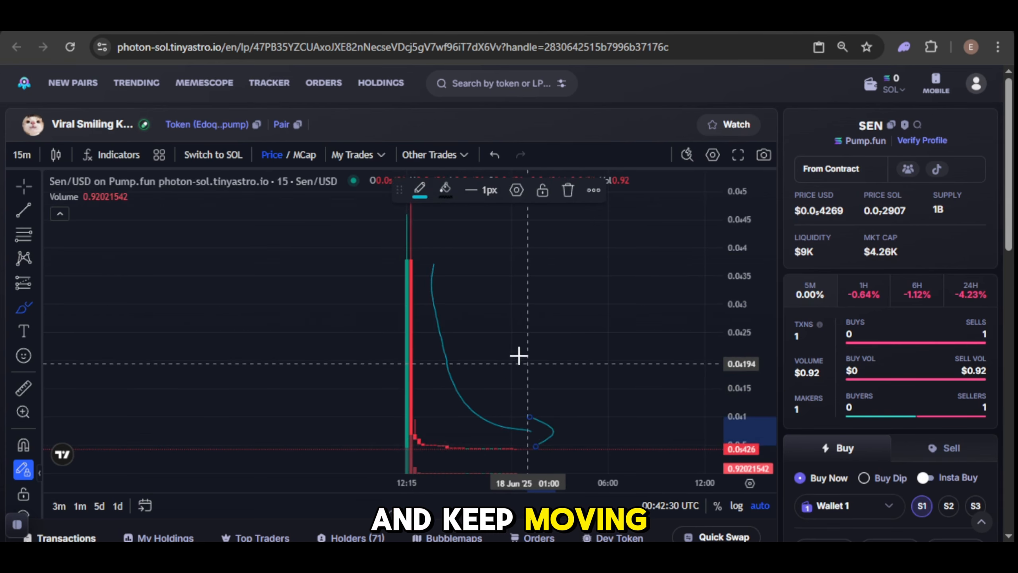
left_click_drag(524, 341, 501, 374)
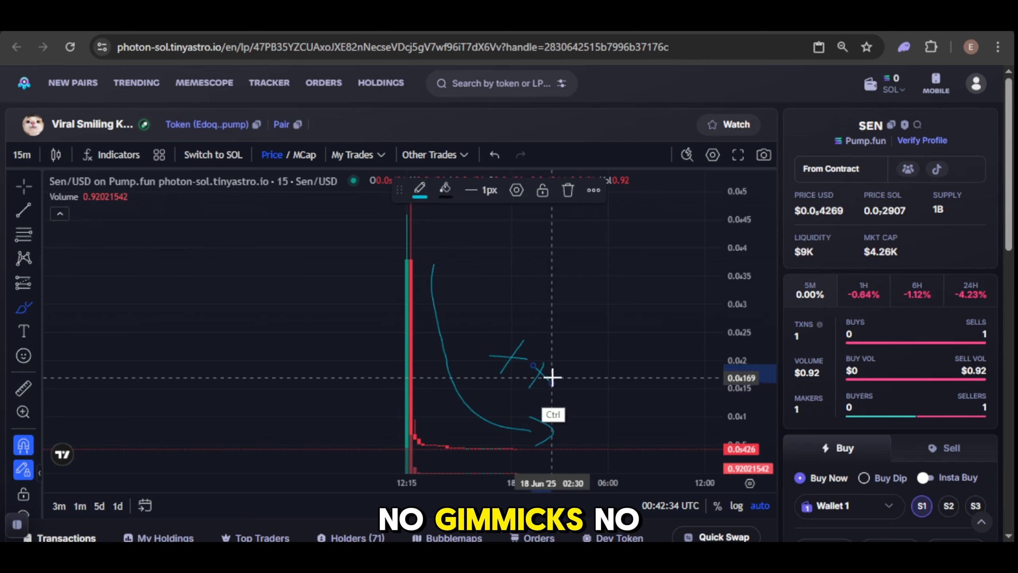
key("ctrl+z")
key("ctrl+z")
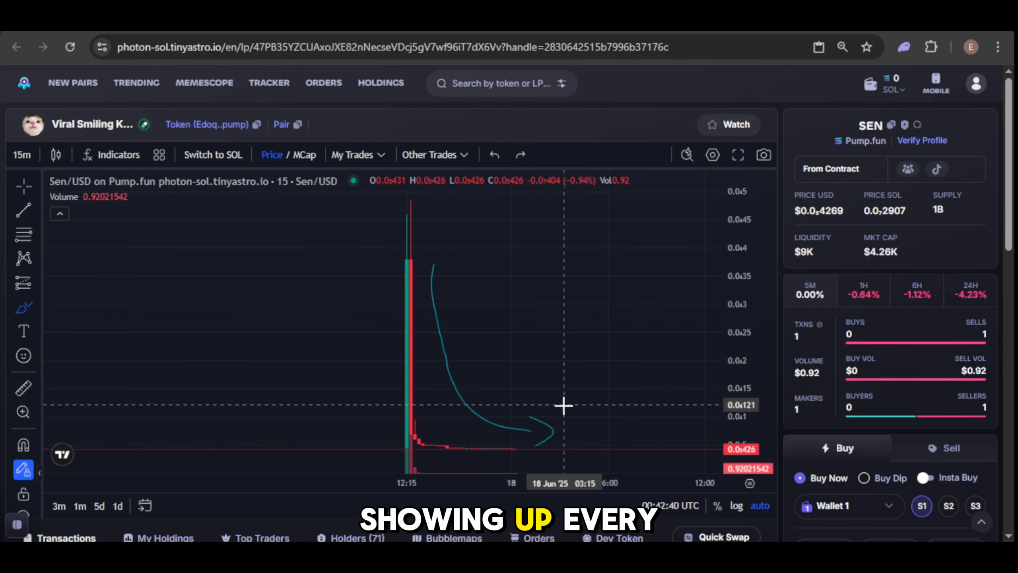
mouse_move(564, 406)
left_mouse_down()
mouse_move(648, 245)
mouse_move(653, 285)
left_mouse_up()
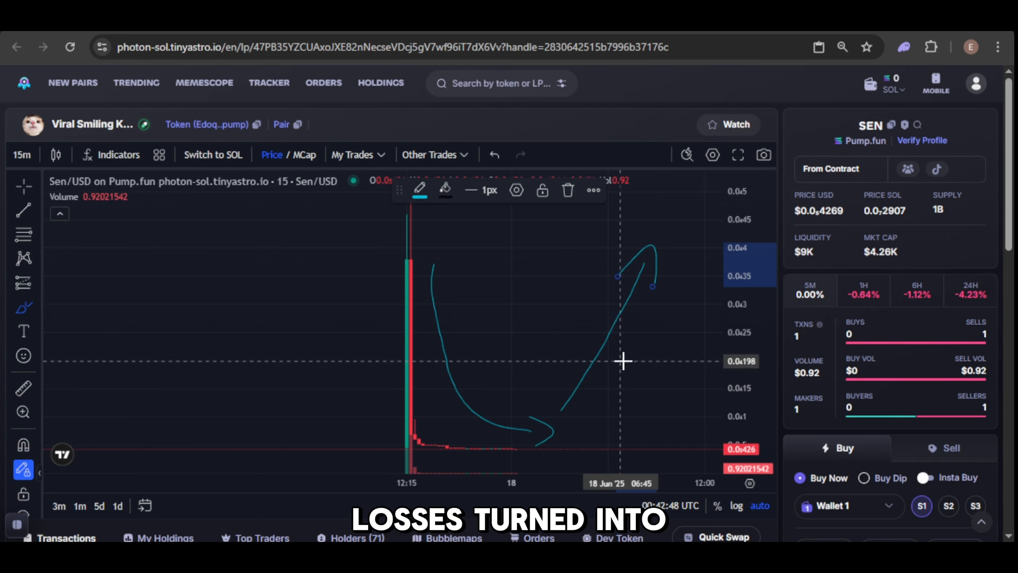
left_click_drag(623, 361, 645, 372)
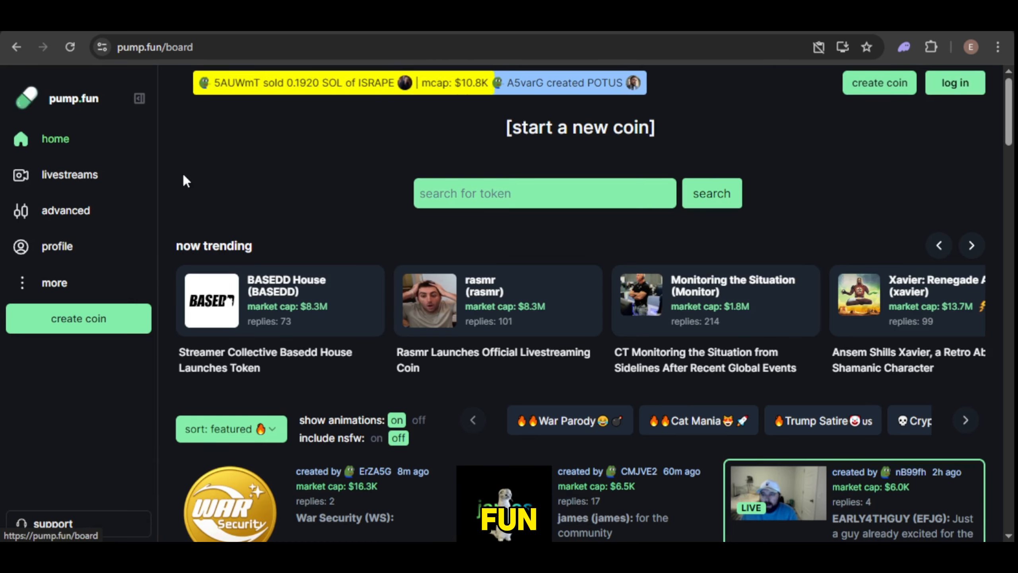
Browse the trending and featured coins on the pump.fun board, checking their market caps and descriptions.
scroll(176, 208, "down", 3)
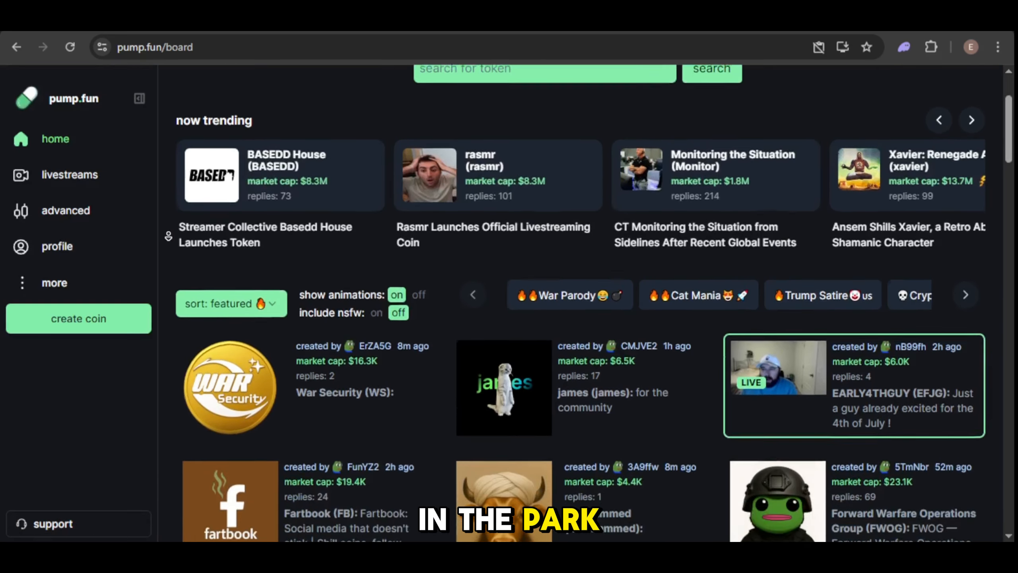
scroll(168, 236, "down", 7)
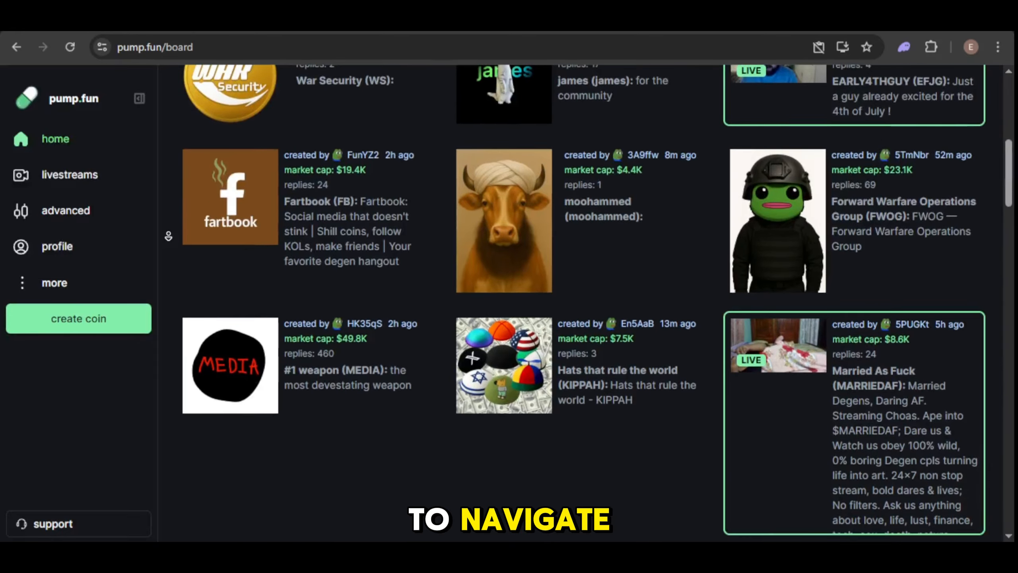
scroll(168, 236, "down", 7)
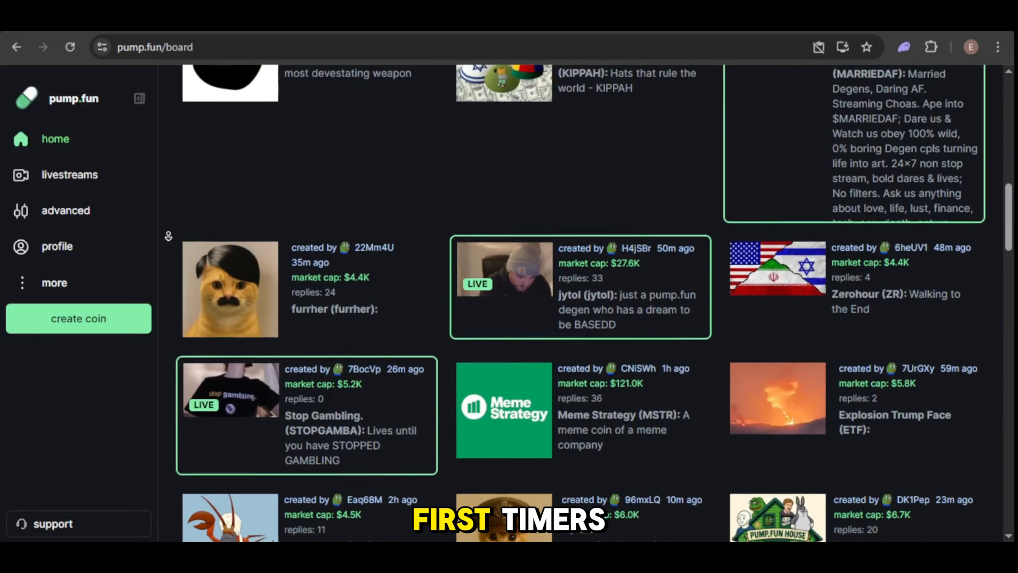
scroll(168, 236, "down", 7)
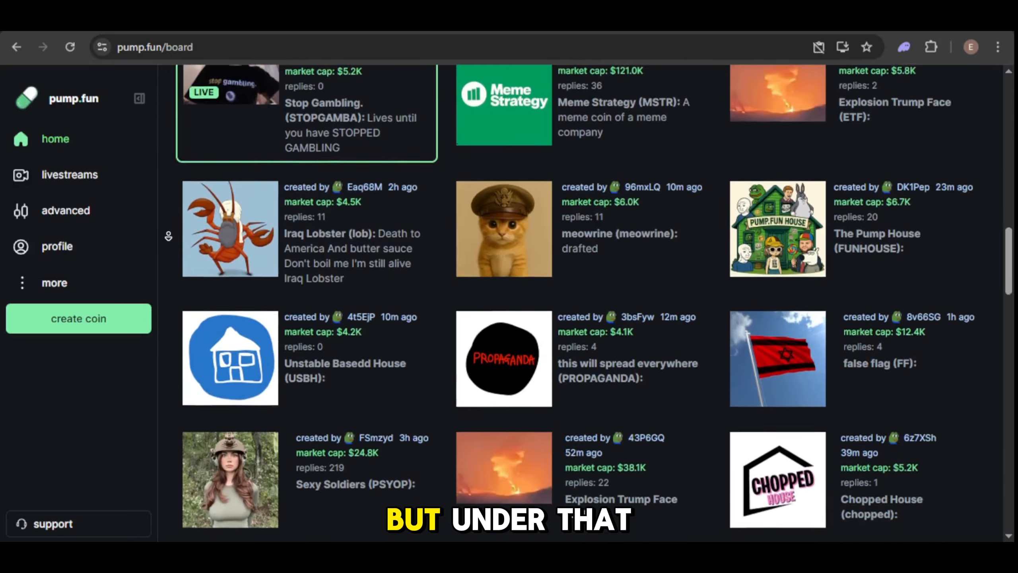
scroll(168, 236, "down", 7)
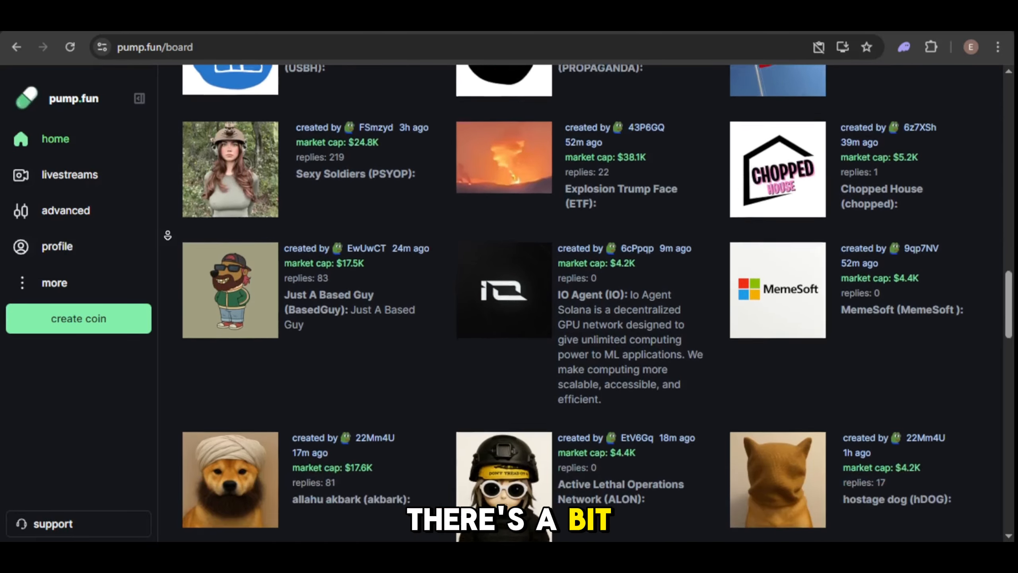
scroll(167, 235, "down", 6)
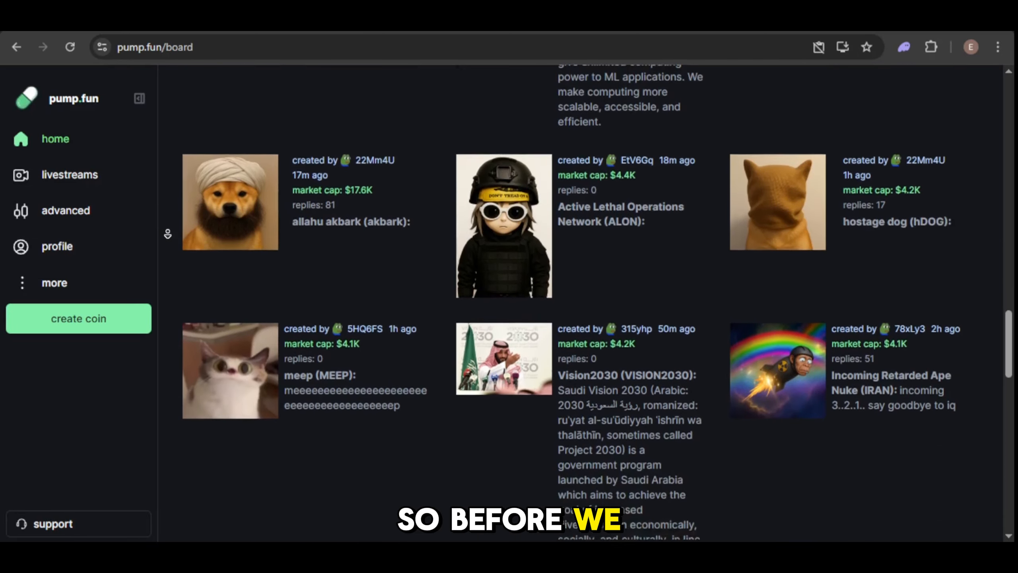
scroll(167, 234, "down", 3)
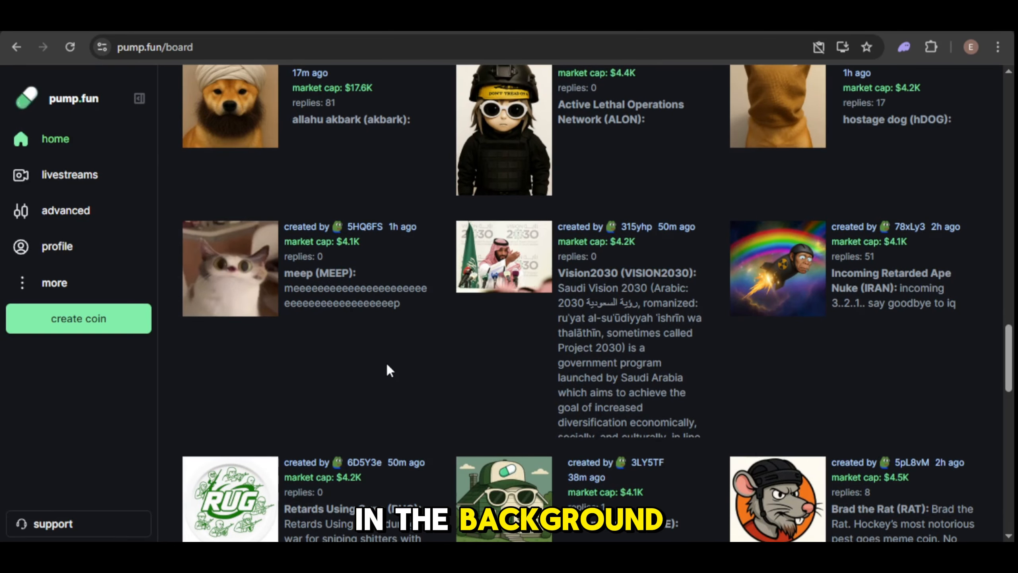
Switch to Photon's new pairs list and apply the Dexes filter with only Pump.fun selected.
left_click(415, 20)
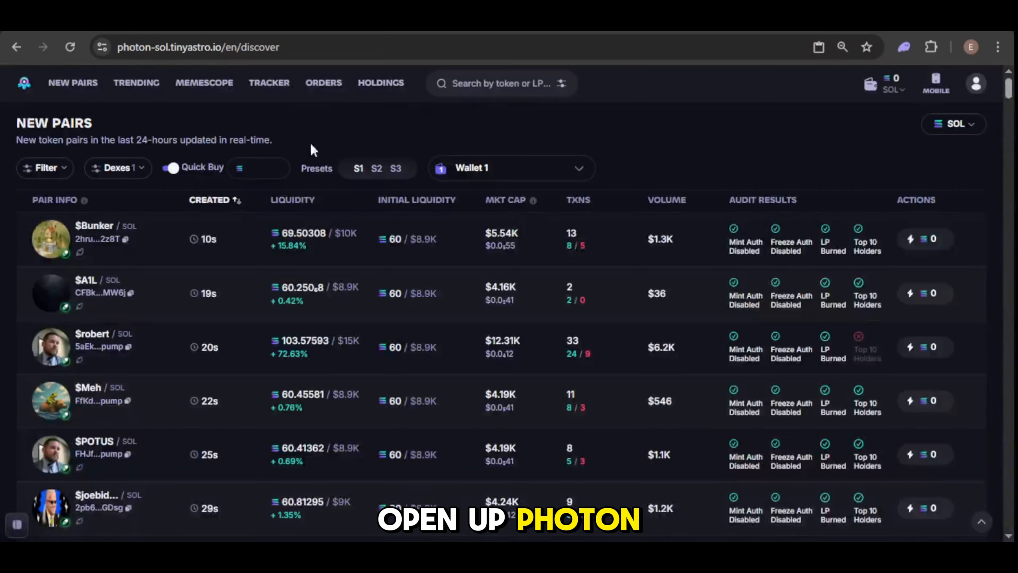
left_click(131, 171)
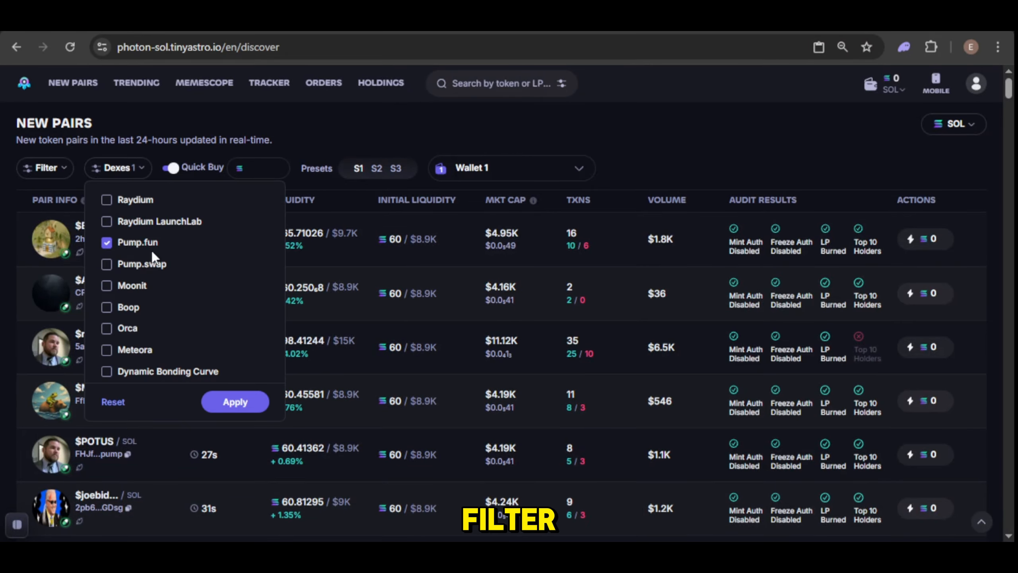
left_click(231, 401)
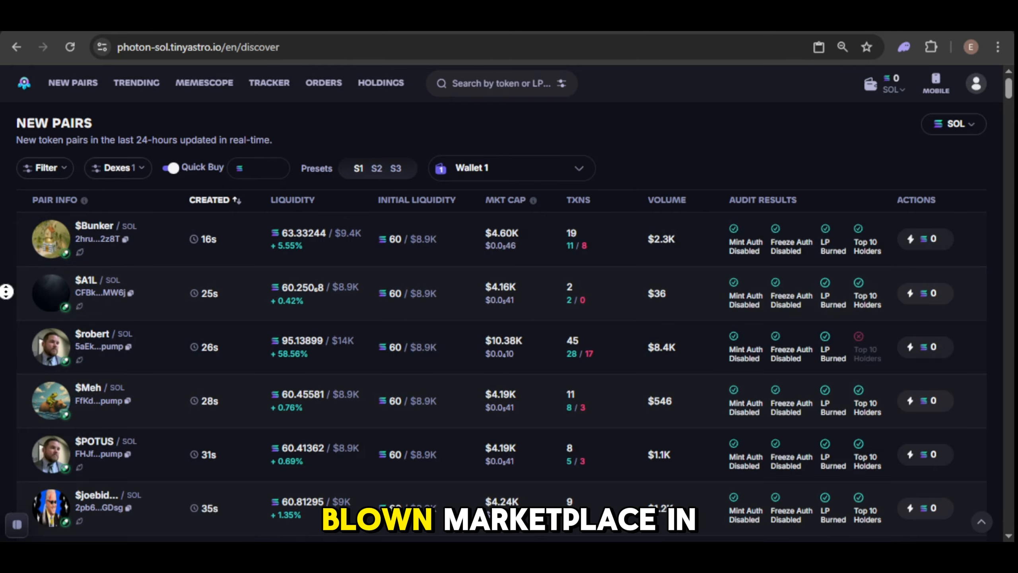
Look through the newly created Pump.fun pairs, checking their age, liquidity, market cap and transactions.
scroll(5, 311, "down", 2)
scroll(5, 312, "down", 5)
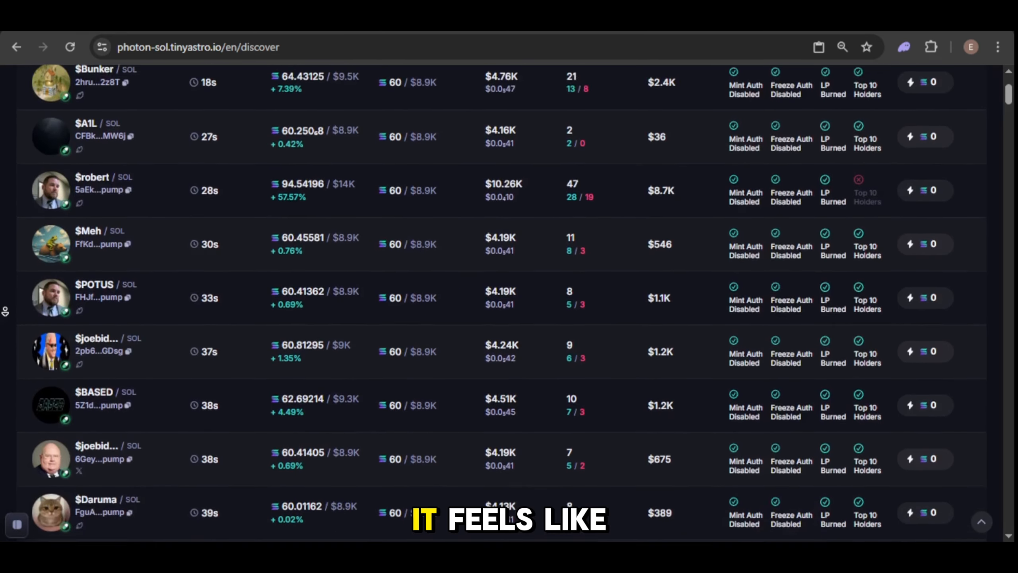
scroll(4, 311, "down", 4)
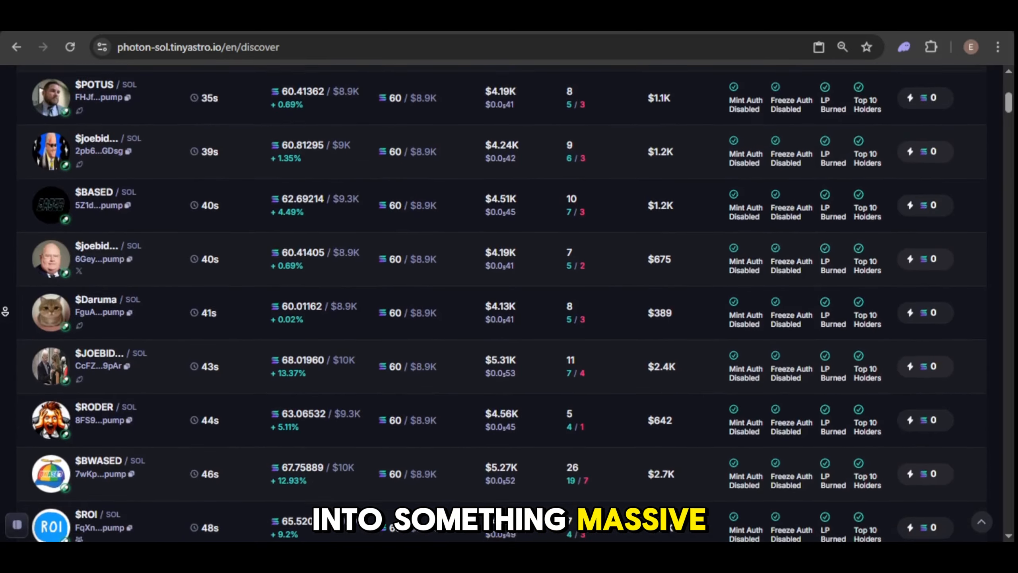
scroll(5, 312, "down", 5)
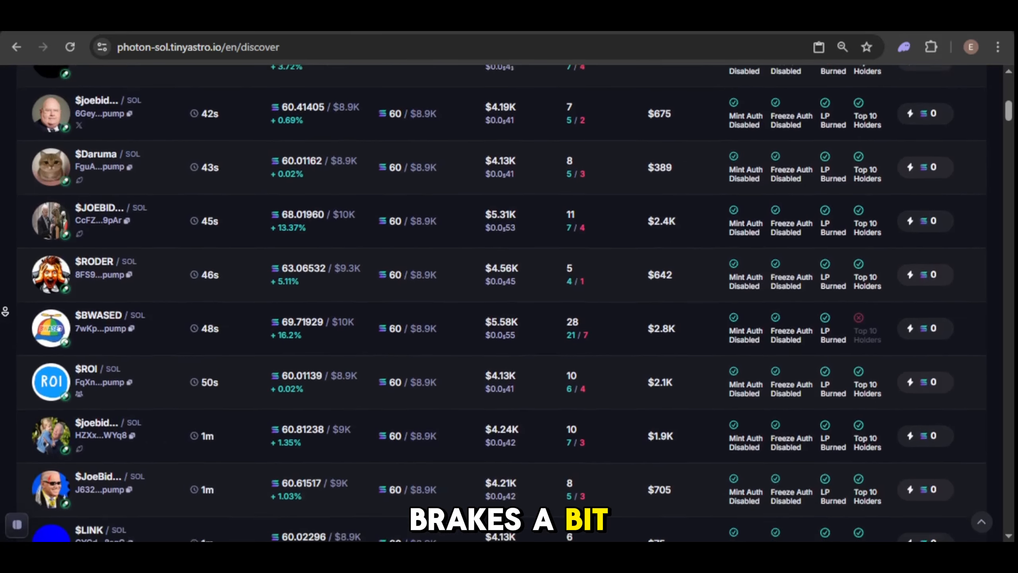
scroll(5, 312, "down", 5)
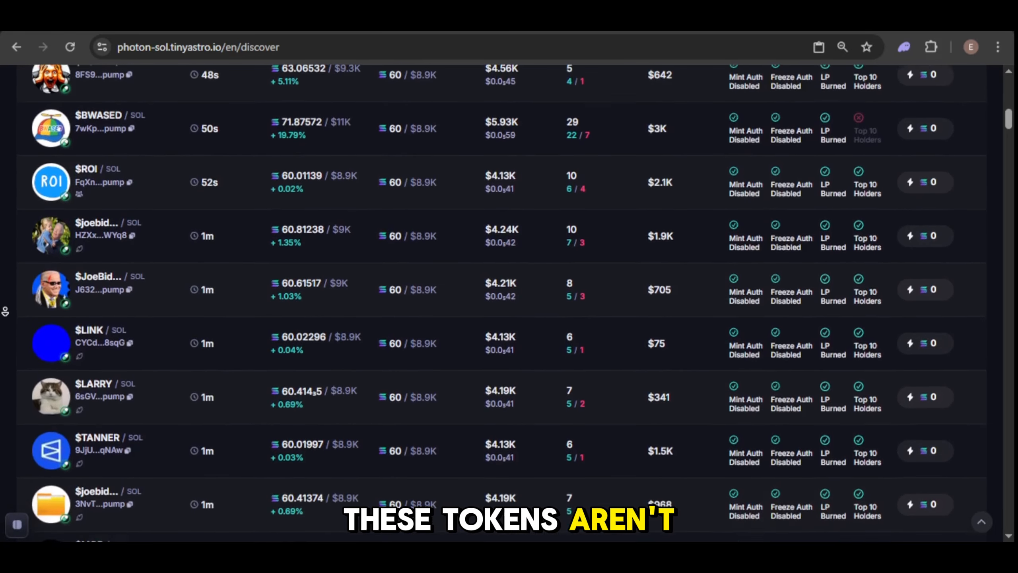
scroll(5, 311, "down", 5)
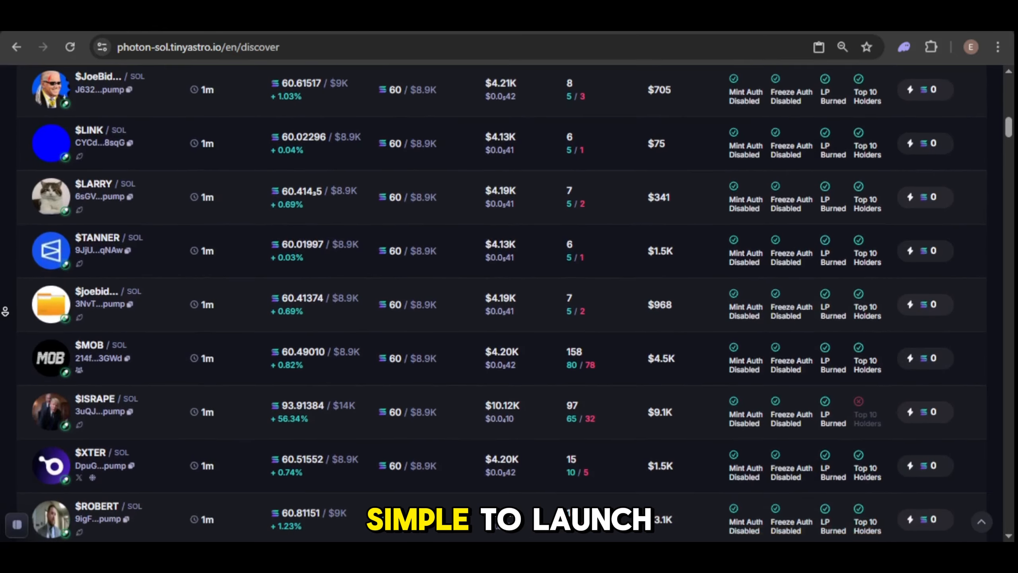
scroll(5, 312, "down", 1)
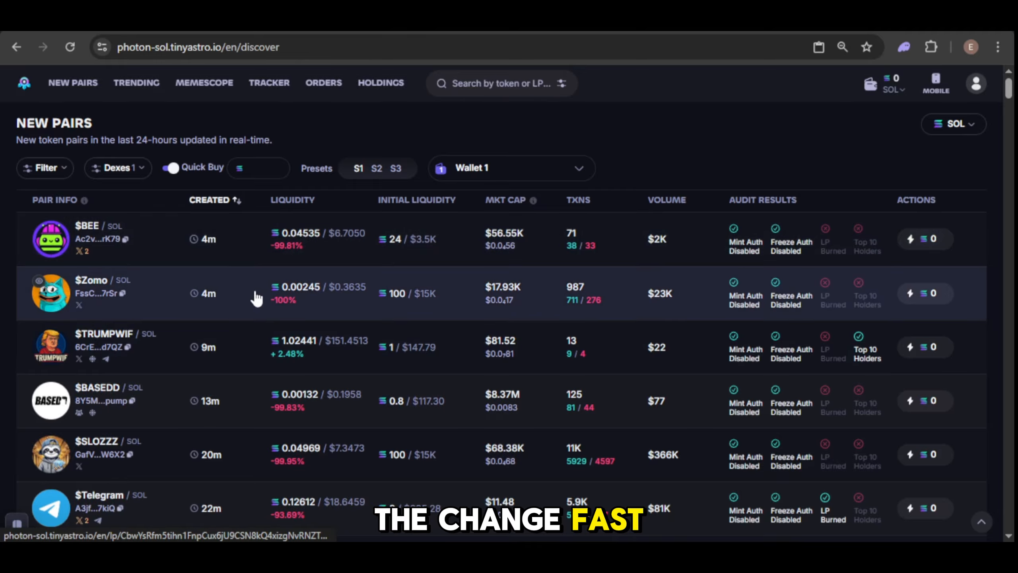
Compare liquidity, initial liquidity, market cap, volume and audit results across the differently filtered new pairs list.
scroll(224, 260, "down", 7)
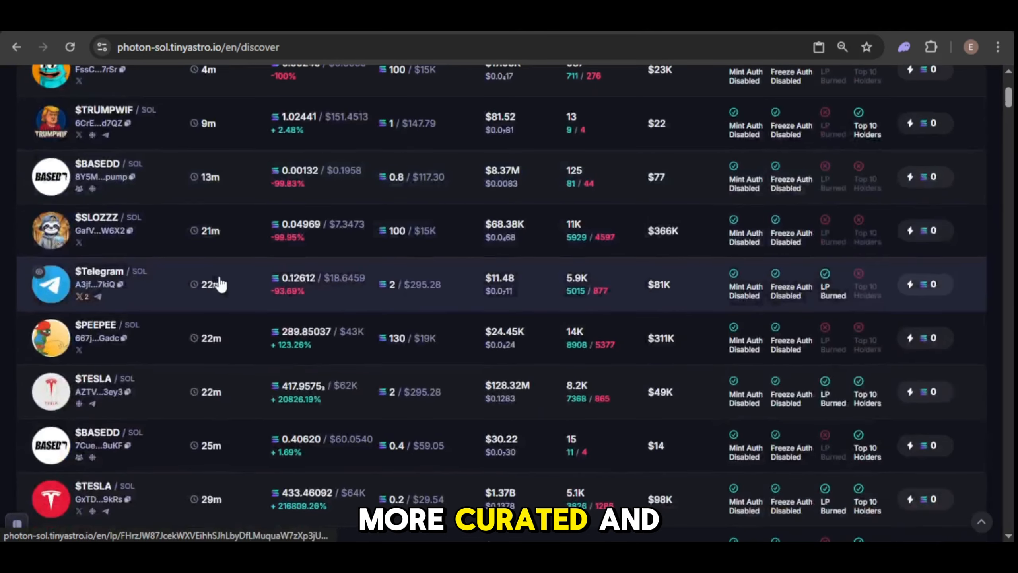
scroll(221, 284, "down", 12)
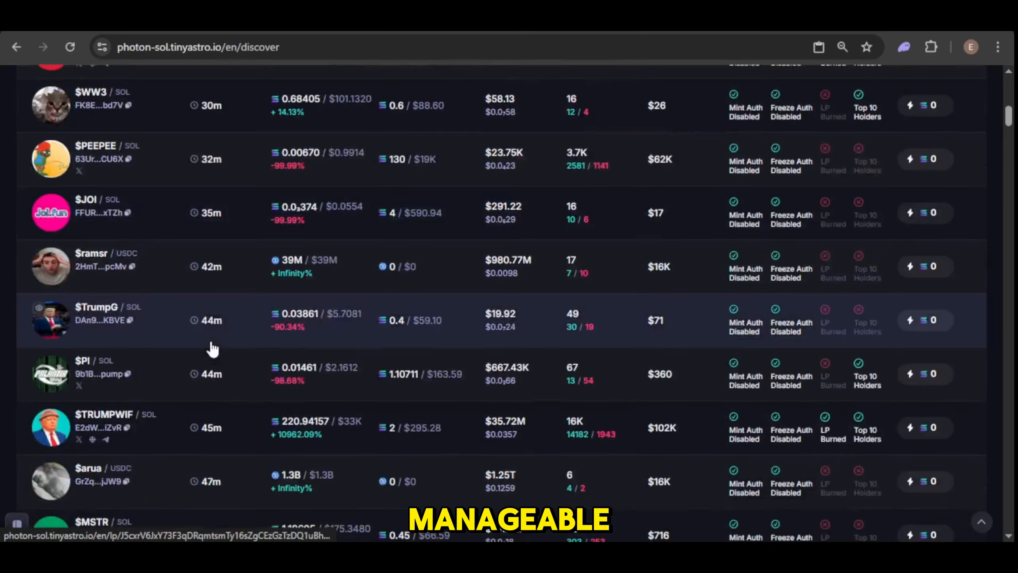
scroll(357, 386, "down", 5)
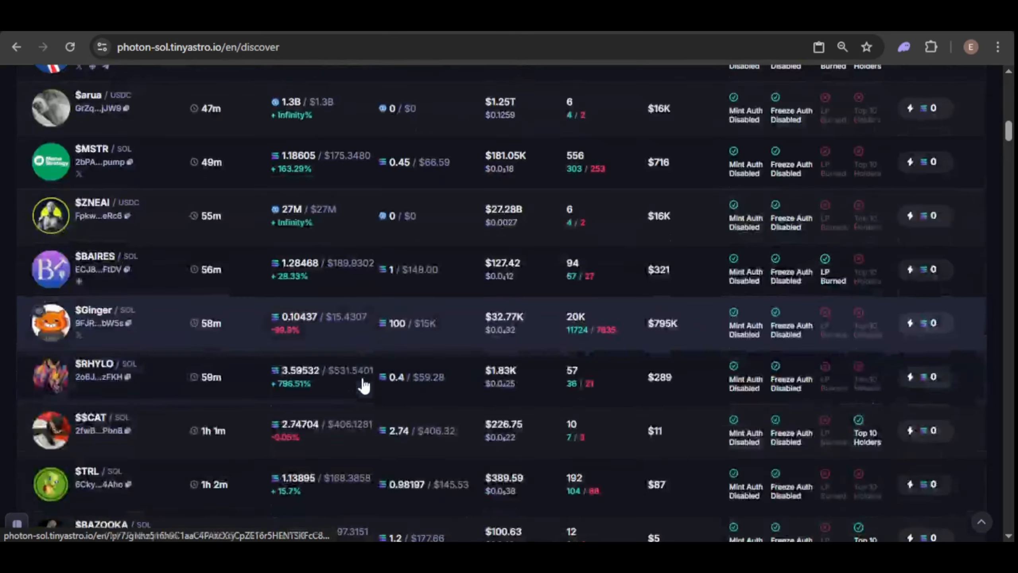
scroll(359, 382, "up", 12)
scroll(363, 383, "up", 10)
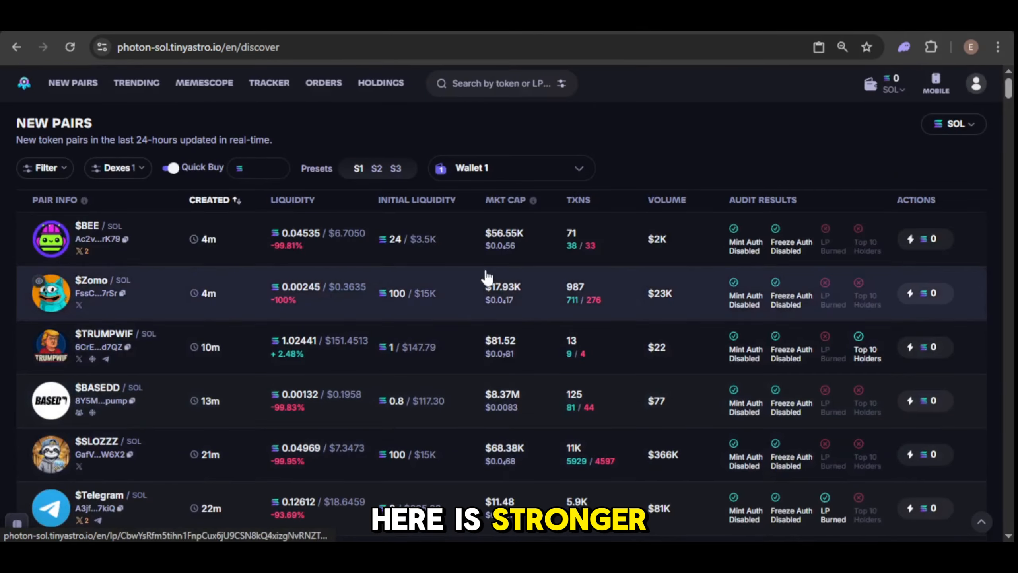
scroll(303, 269, "down", 6)
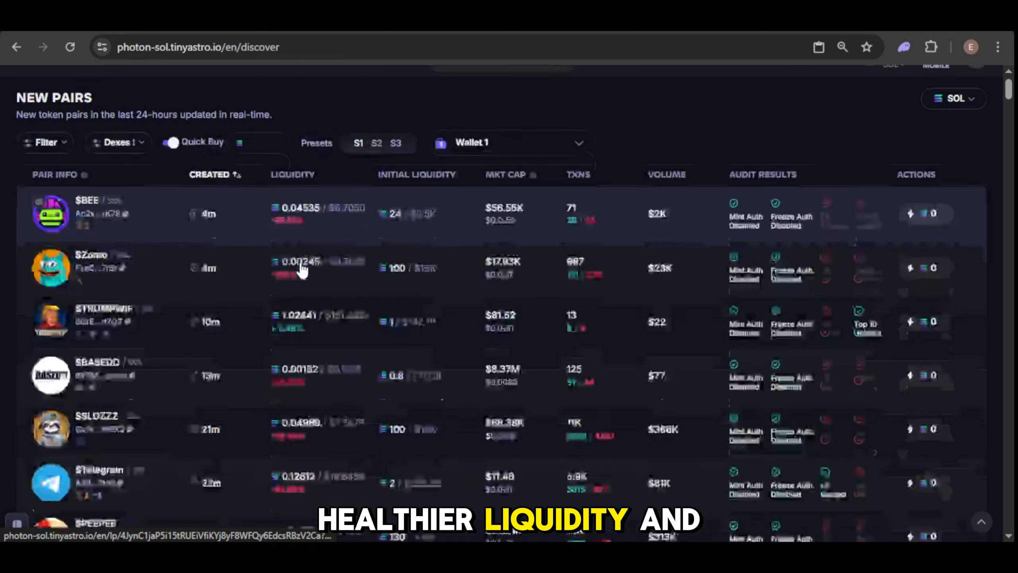
scroll(491, 230, "up", 6)
scroll(497, 281, "down", 10)
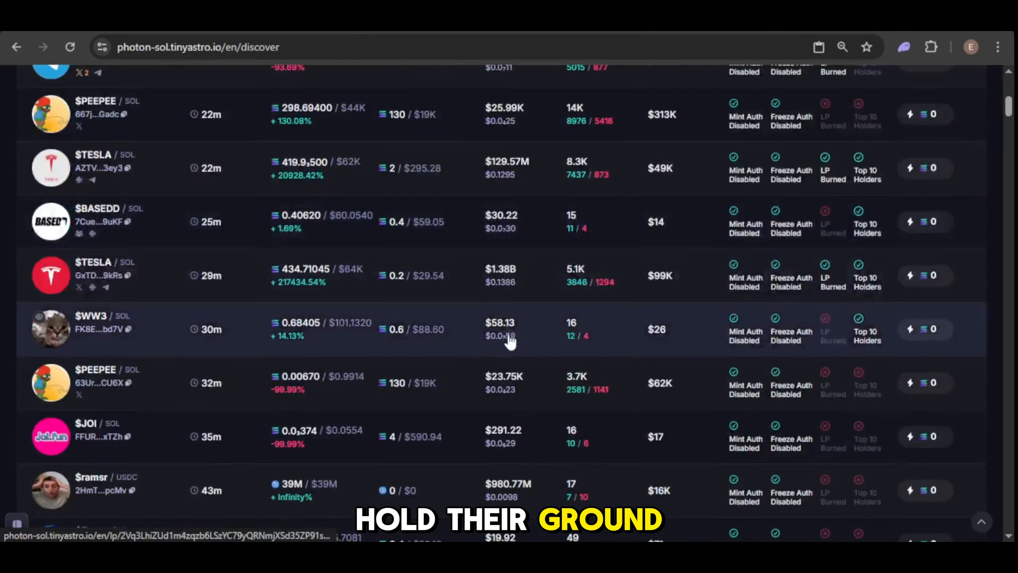
scroll(513, 410, "down", 5)
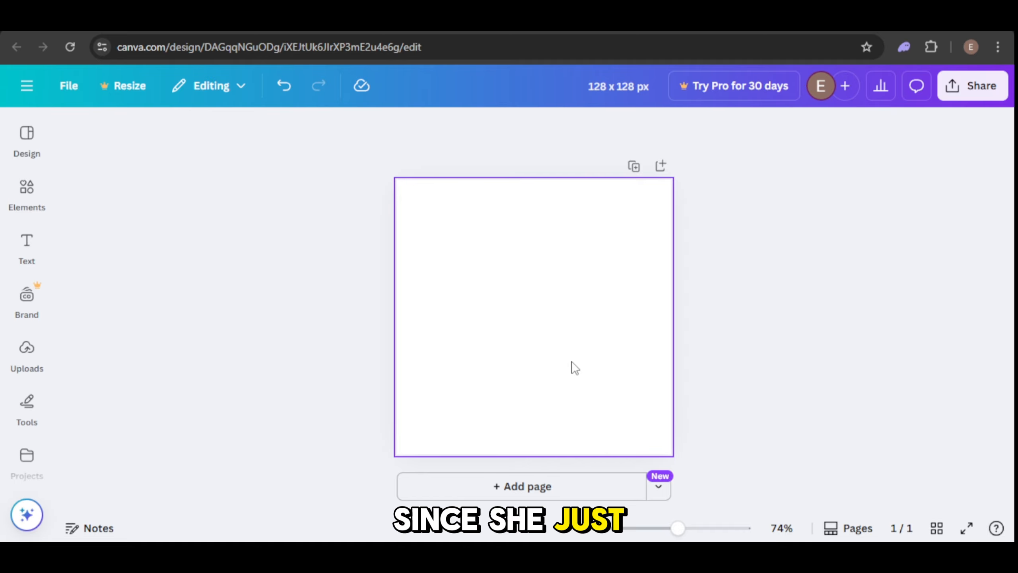
In the blank 128 x 128 px Canva design, paste the copied character image and enlarge it to fill the whole canvas.
key("ctrl+v")
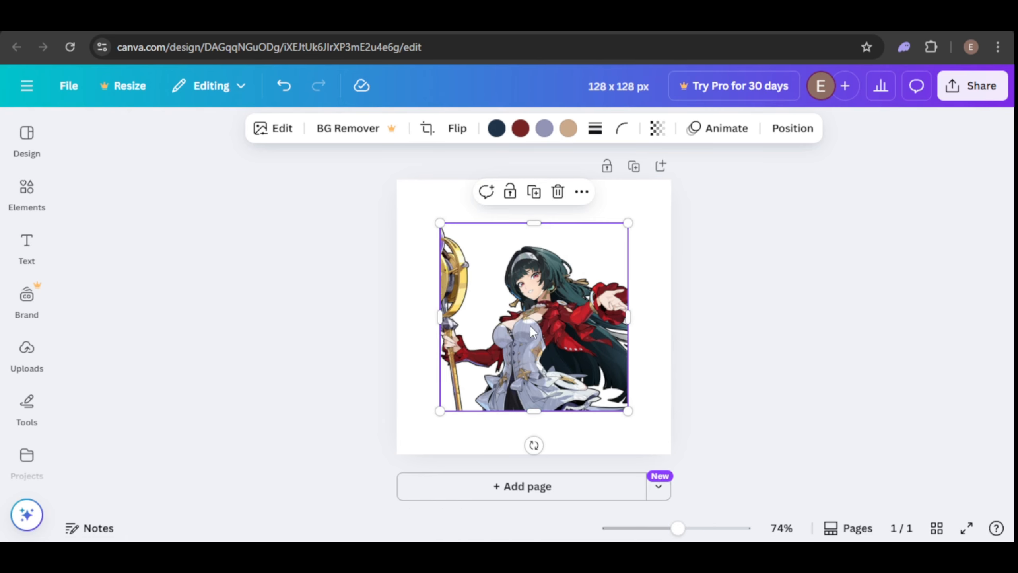
left_click(768, 330)
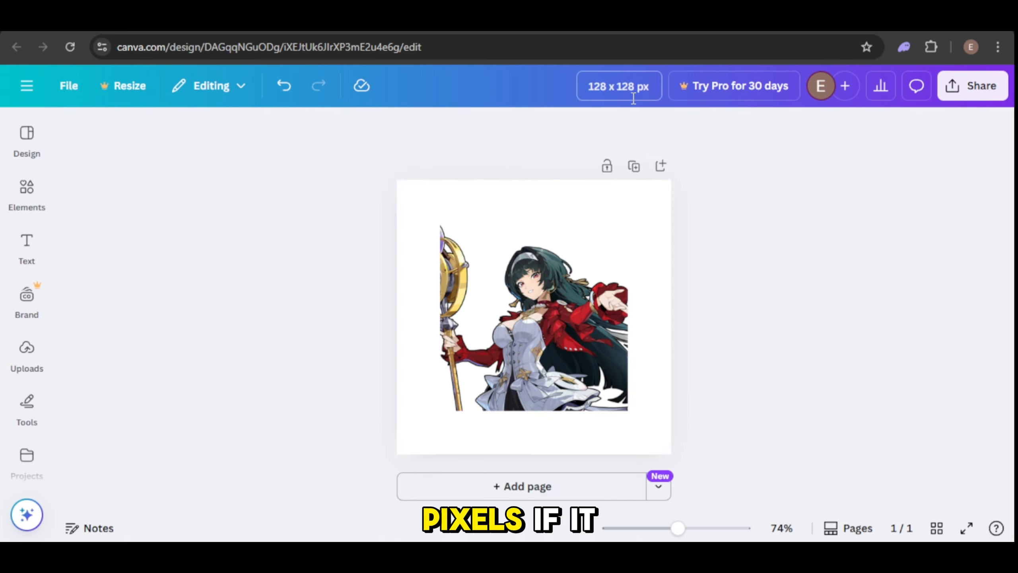
left_click(578, 277)
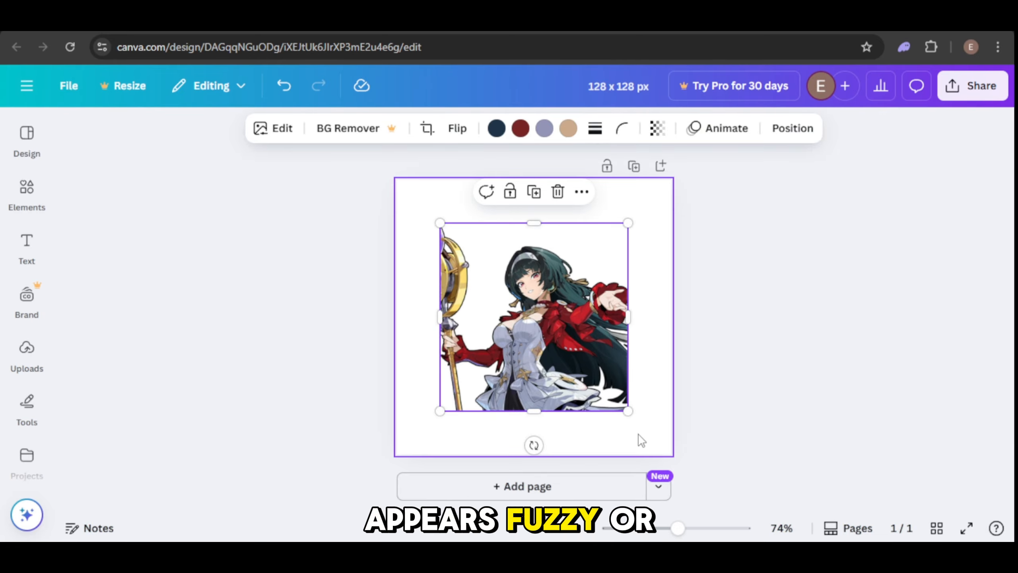
left_click_drag(628, 412, 668, 466)
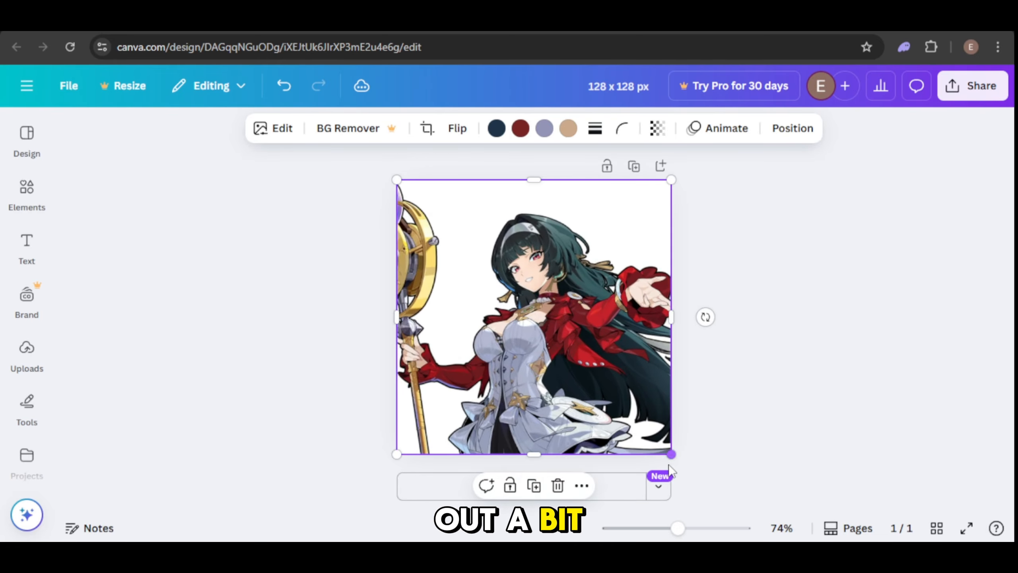
left_click(814, 380)
Download the finished 128 x 128 px token logo design from the sharing options.
left_click(999, 88)
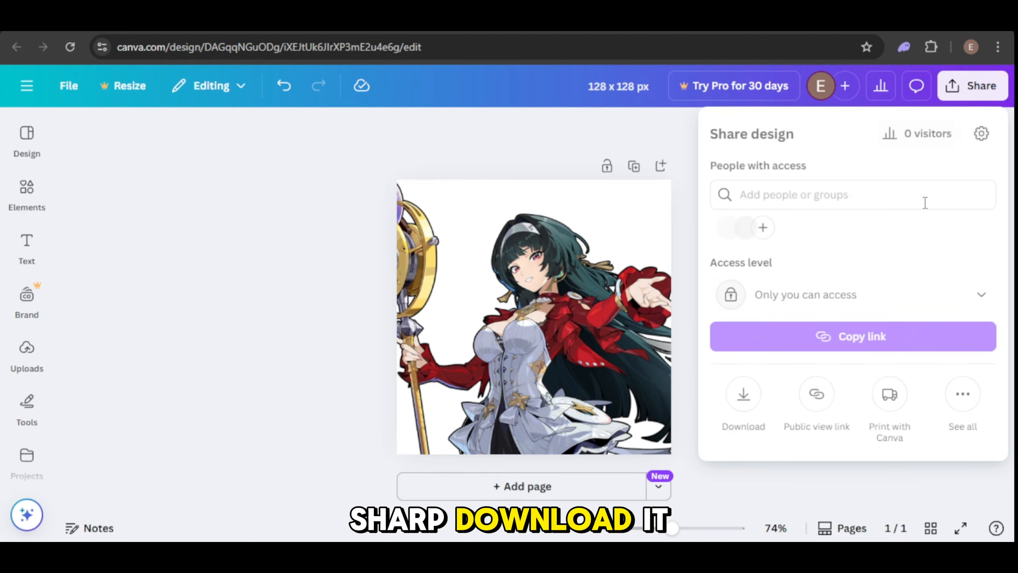
left_click(744, 395)
left_click(785, 429)
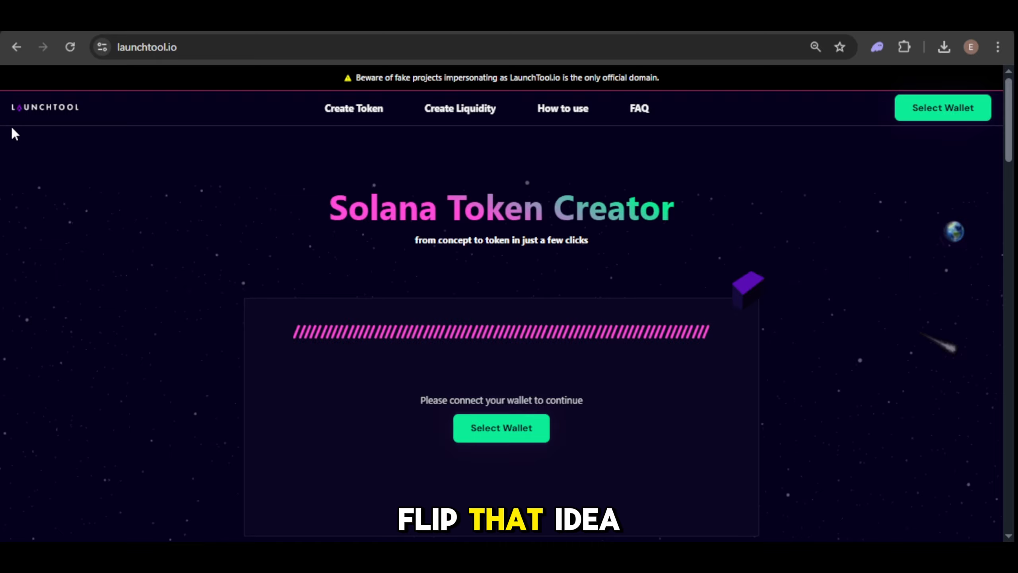
Look through the LaunchTool homepage, including its featured coins and the instructions for using the Solana token creator.
middle_click(197, 406)
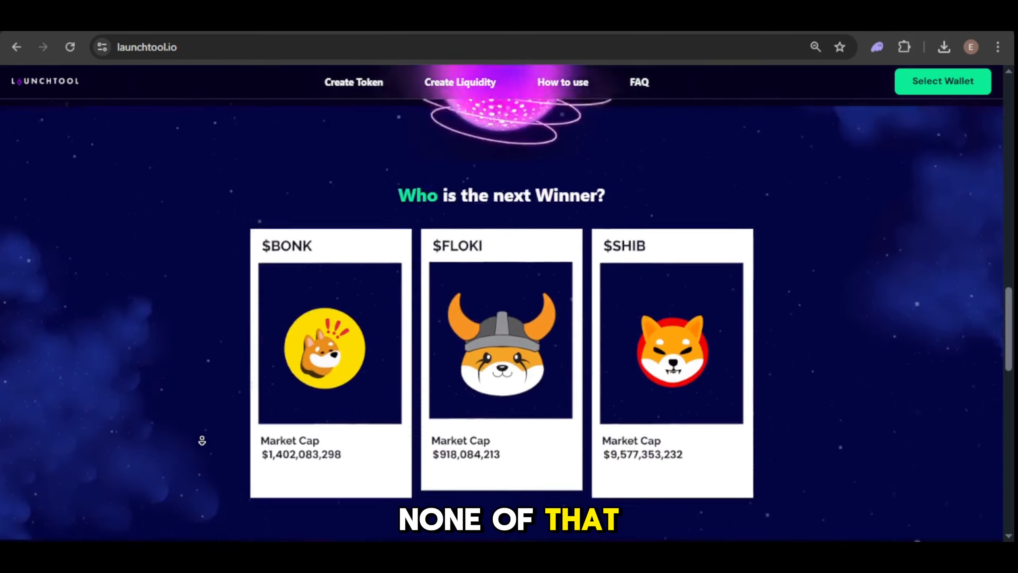
middle_click(202, 440)
scroll(211, 425, "up", 15)
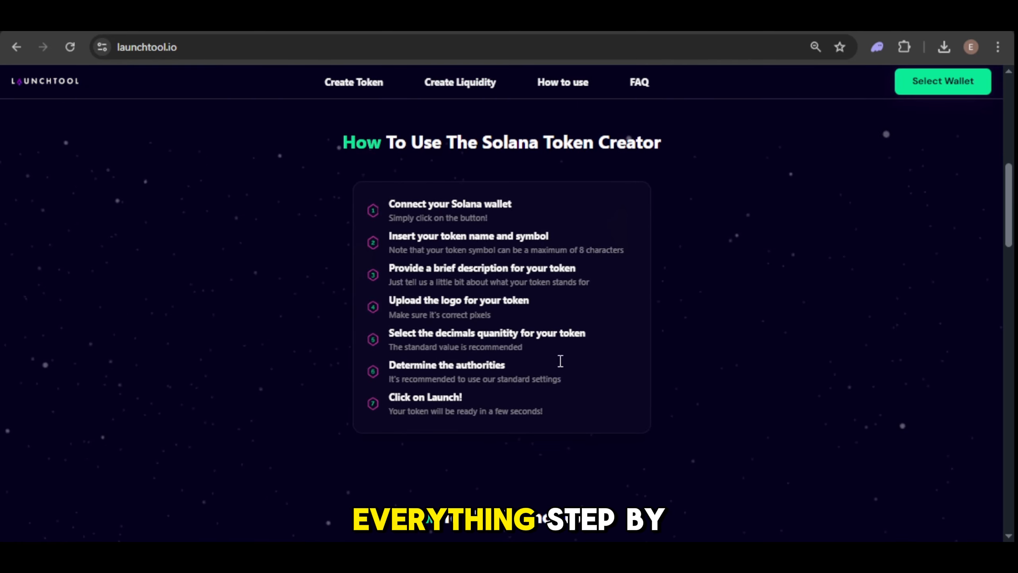
scroll(570, 313, "up", 10)
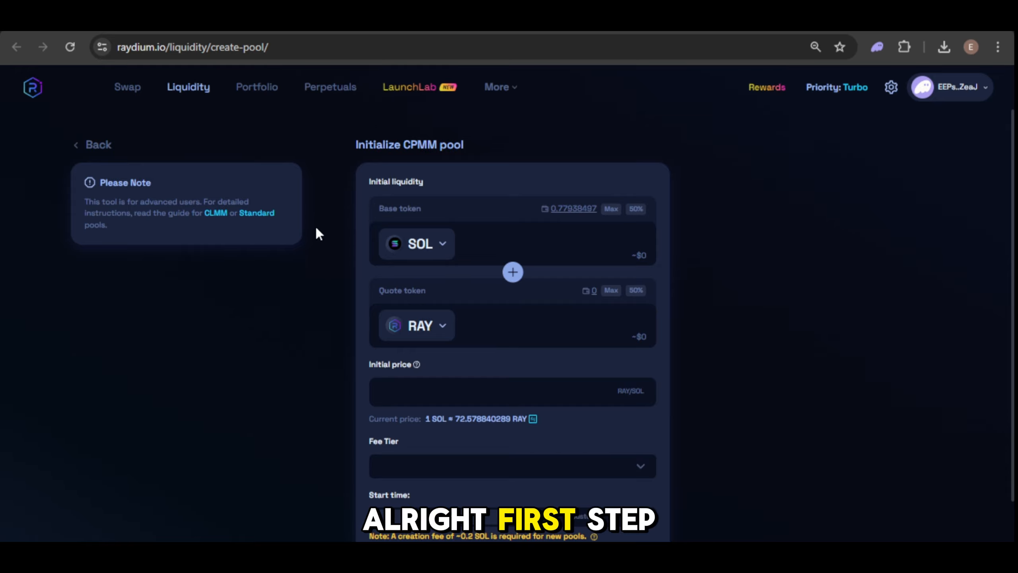
On Raydium's pool creation page, look up the base token by its copied contract address and open its symbol for editing.
left_click(418, 251)
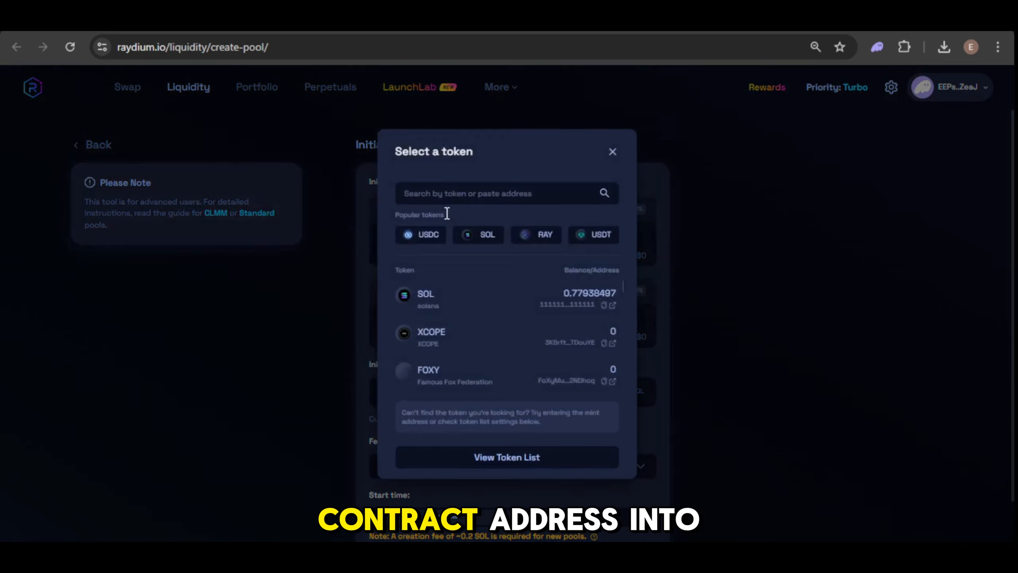
key("ctrl+v")
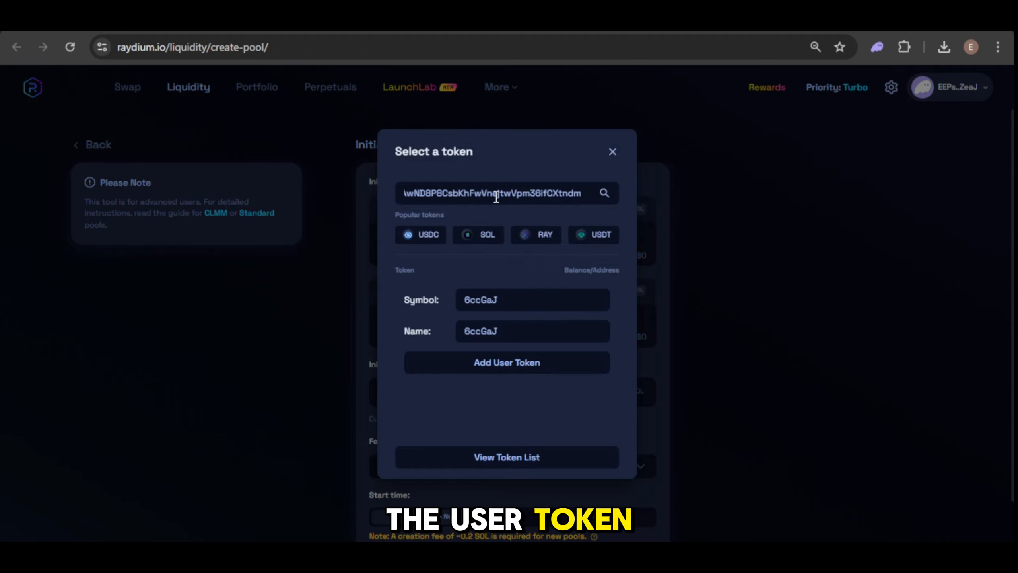
double_click(493, 301)
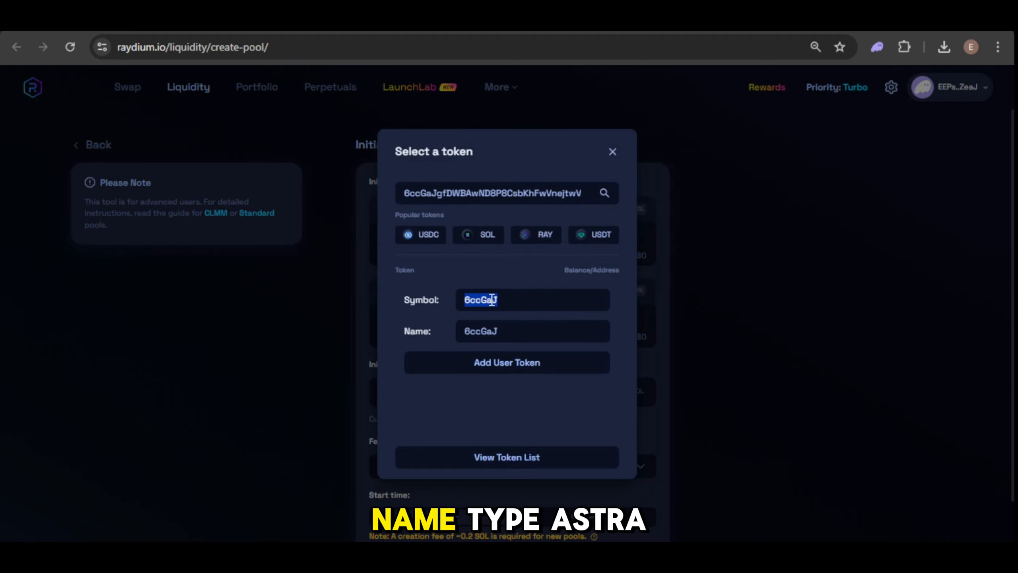
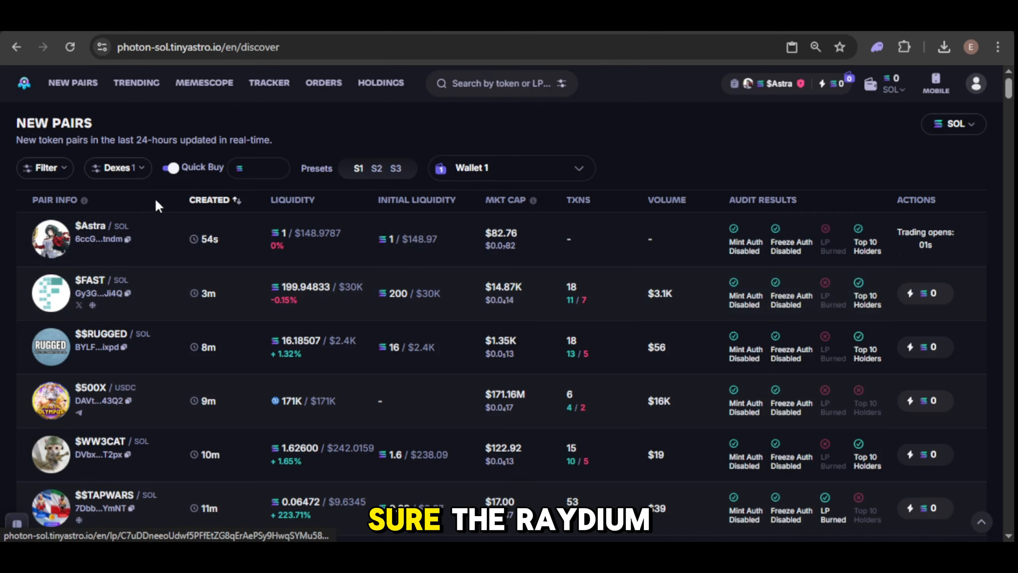
On Photon's new pairs page, apply the dex filter with only Raydium selected.
left_click(120, 169)
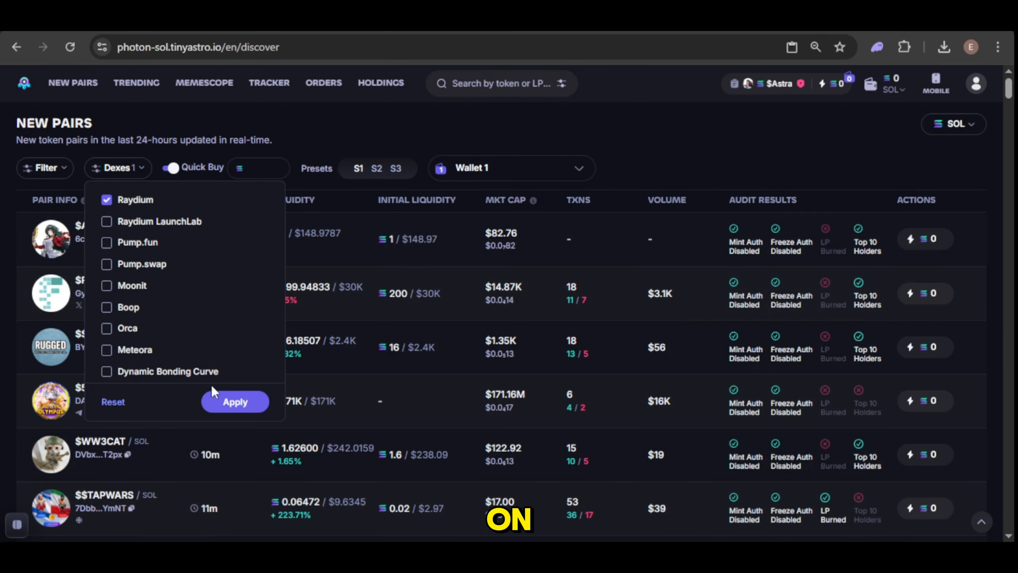
left_click(234, 402)
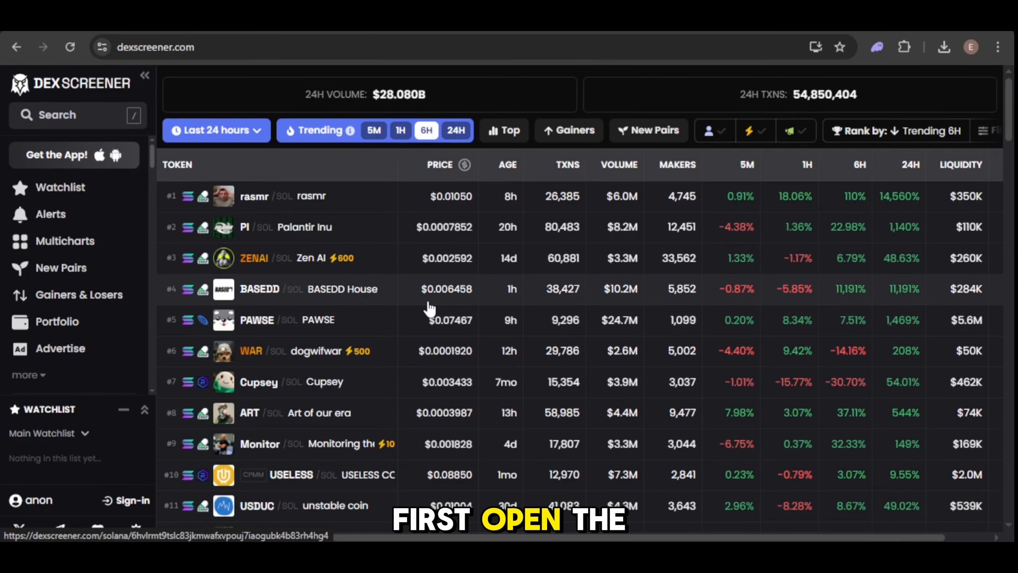
On DEX Screener, open the ZENAI pair and replace the address in its URL with the Astra contract address to load the Astra/SOL page.
left_click(355, 258)
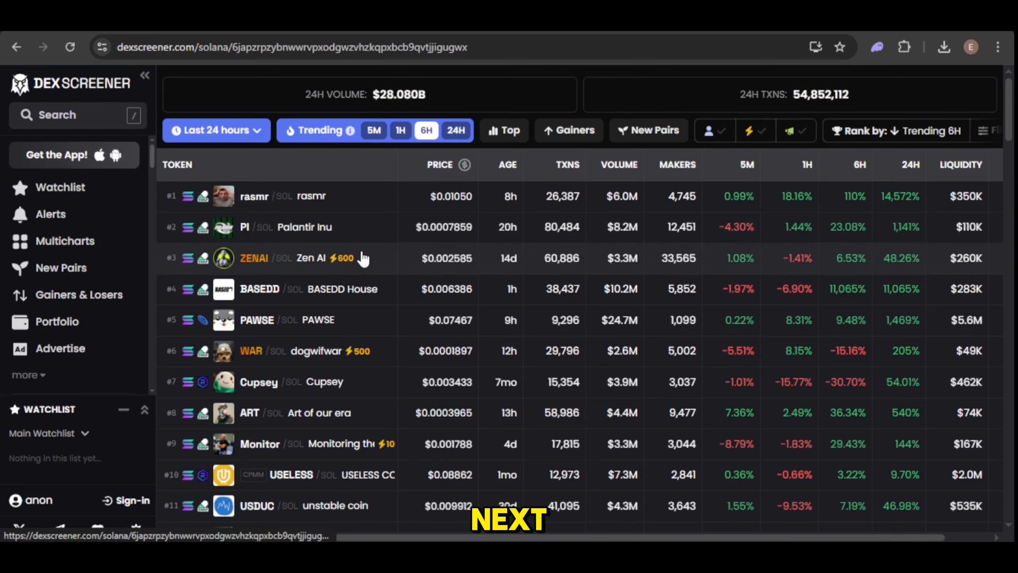
left_click(353, 49)
double_click(354, 49)
type("6ccGaJgfDWBAwND8P8CsbKhFwVnejtwVpm36ifCXtndm")
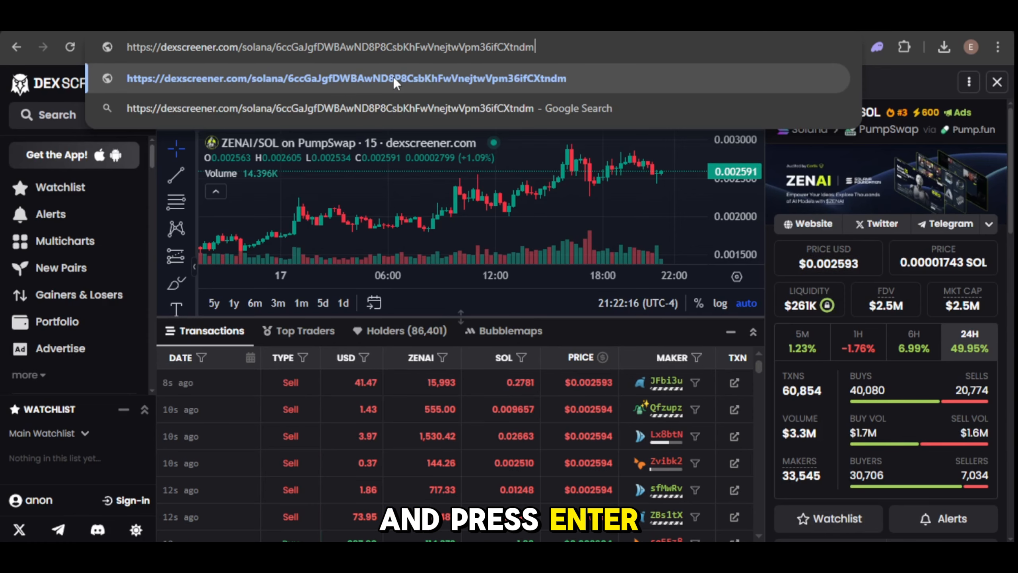
key("Return")
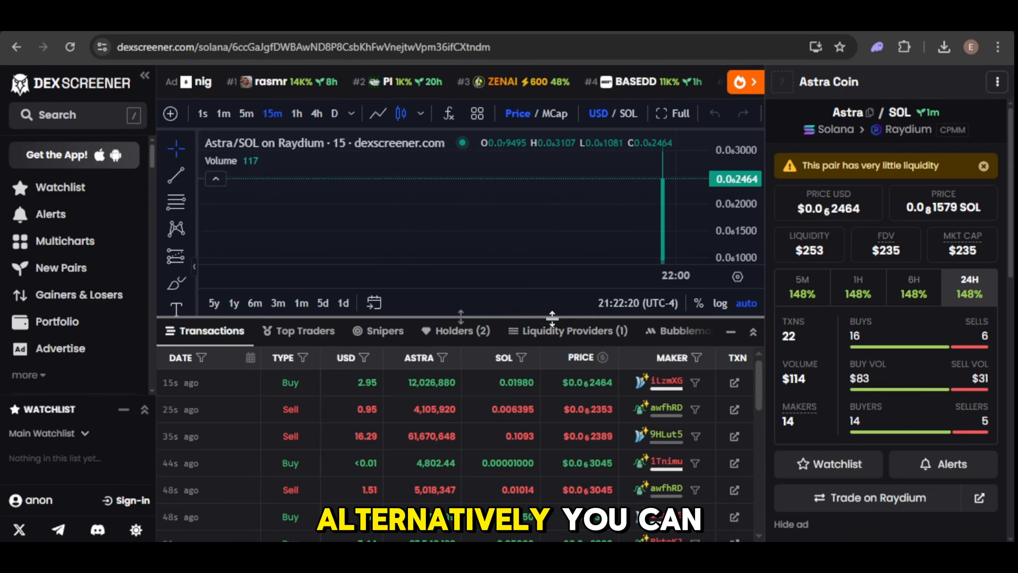
Examine the Astra/SOL price chart and its buy and sell transaction history, resizing the chart and transaction areas as needed.
left_click_drag(553, 319, 552, 426)
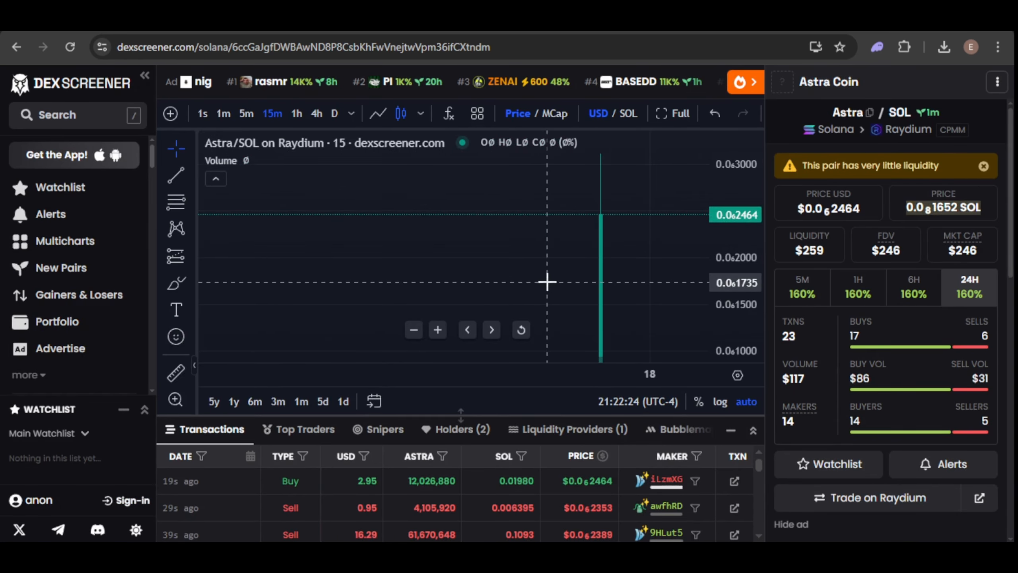
left_click_drag(484, 417, 473, 289)
scroll(450, 374, "down", 1)
scroll(450, 375, "down", 10)
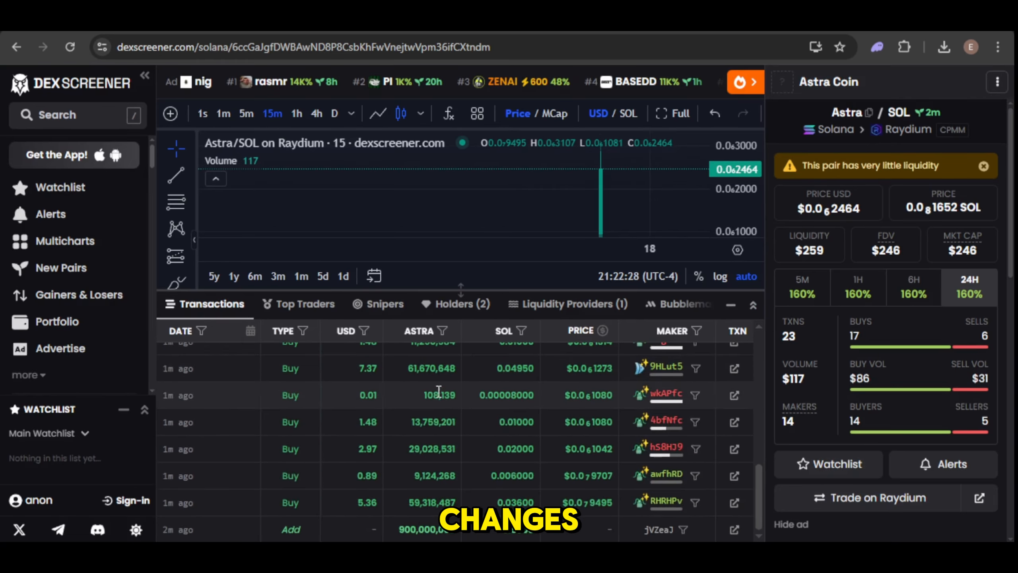
scroll(418, 384, "up", 10)
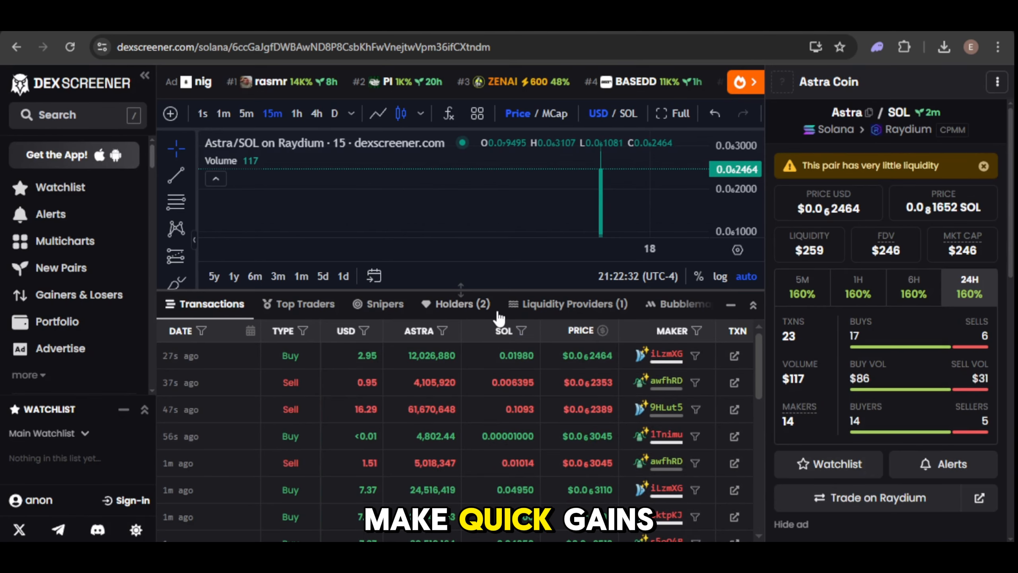
left_click_drag(501, 286, 489, 384)
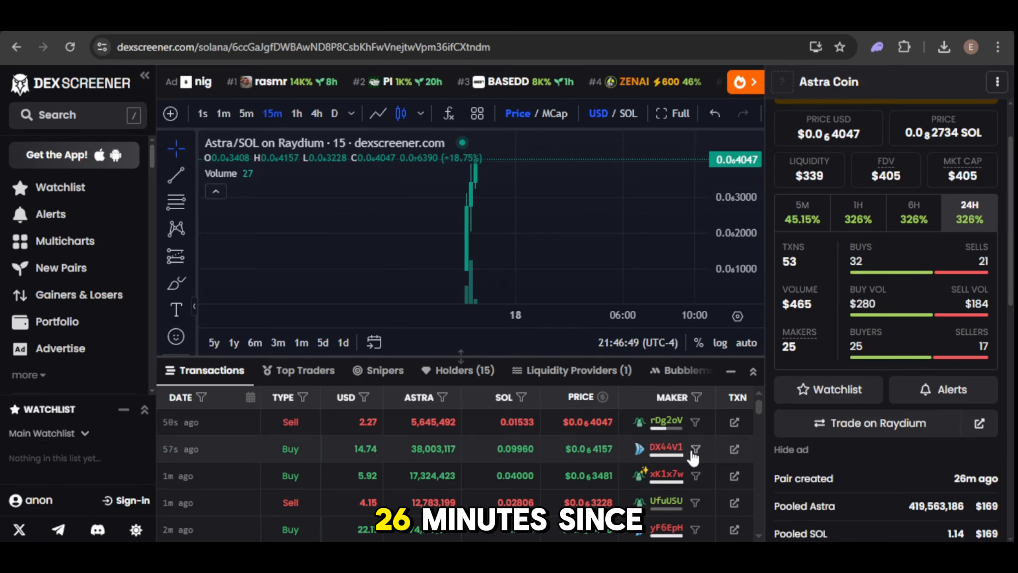
scroll(352, 455, "down", 5)
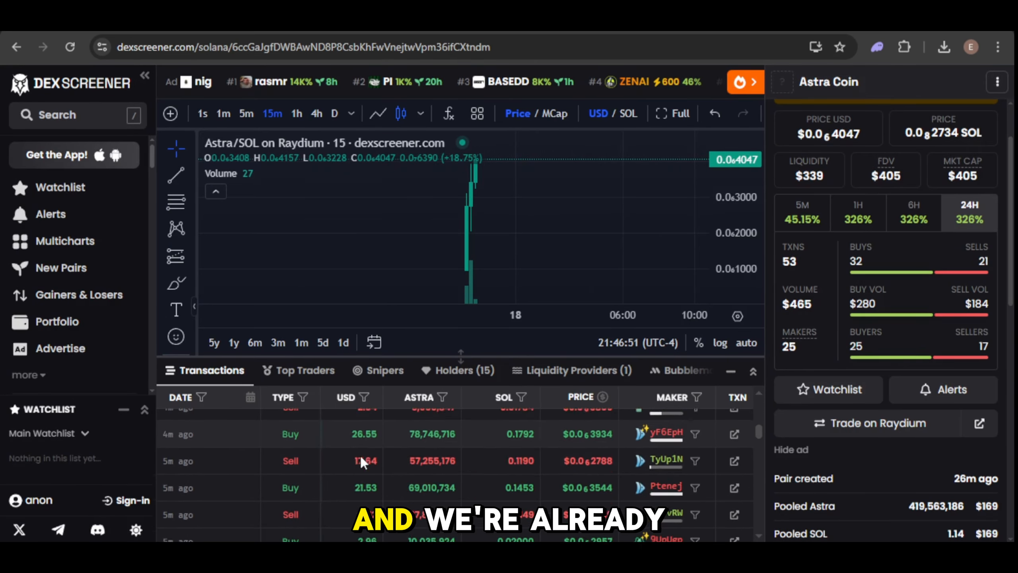
scroll(360, 455, "down", 5)
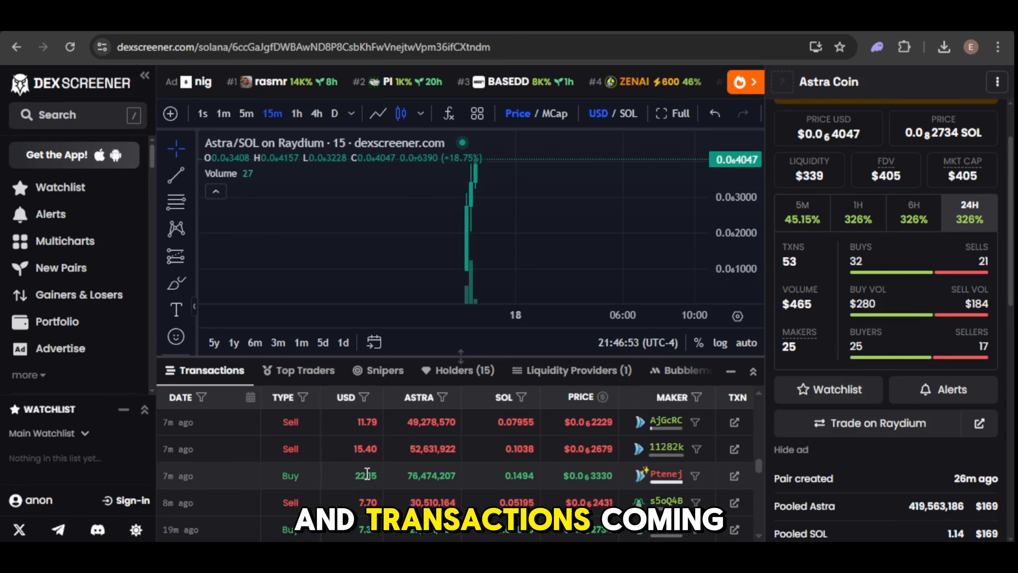
scroll(380, 481, "up", 10)
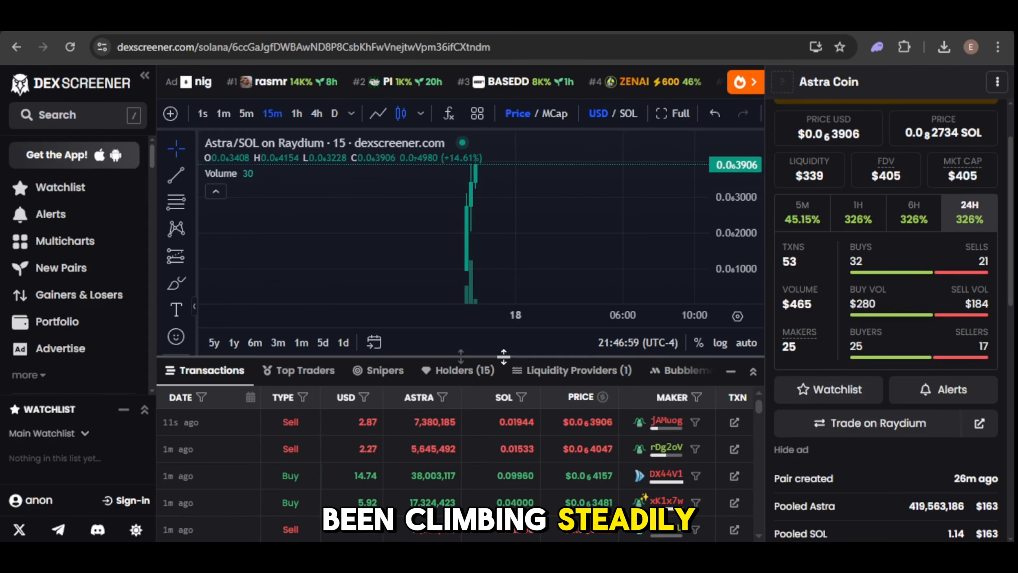
left_click_drag(504, 356, 504, 409)
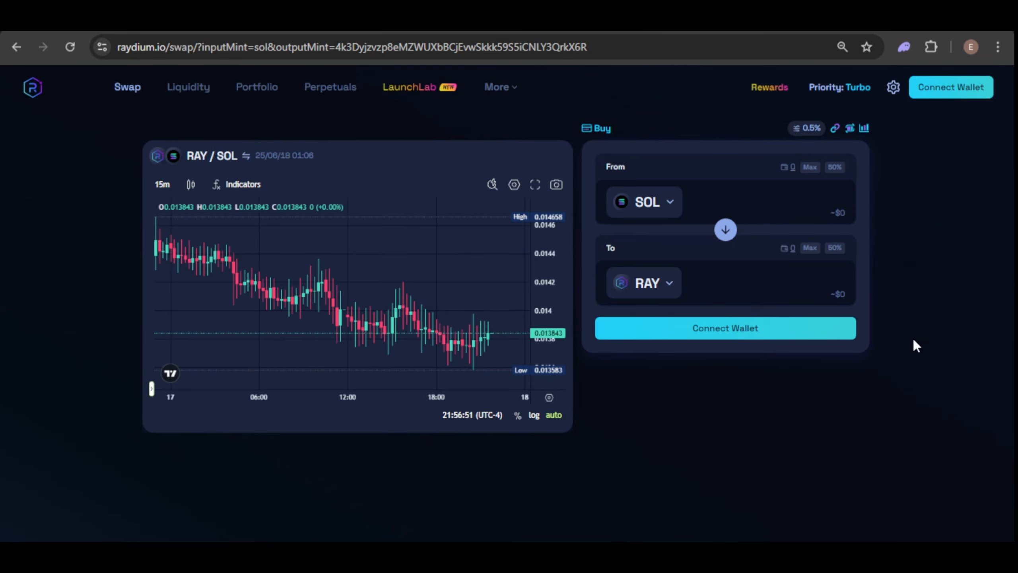
Connect the Phantom wallet to Raydium and show the standard liquidity positions in the portfolio.
left_click(951, 87)
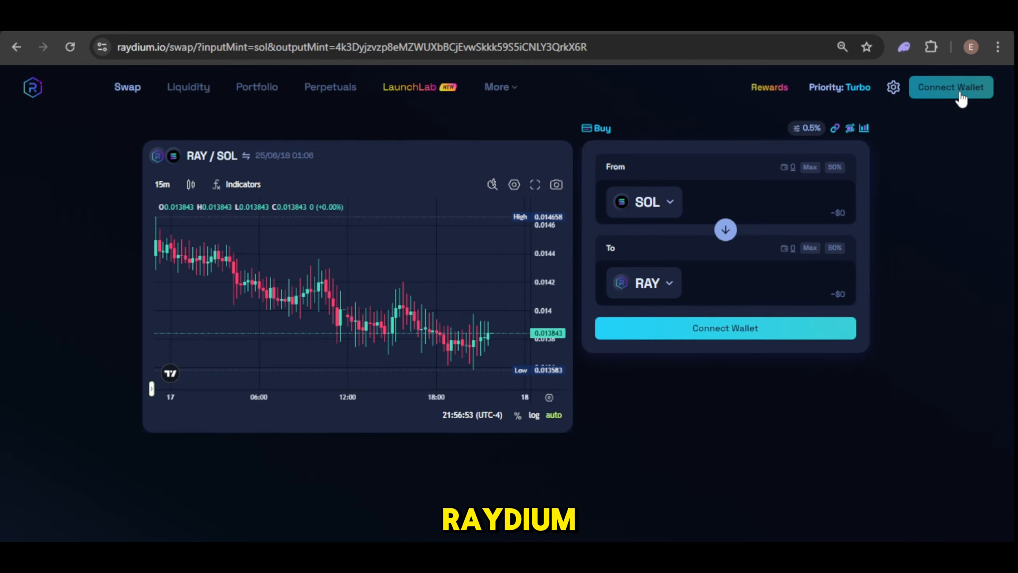
left_click(419, 251)
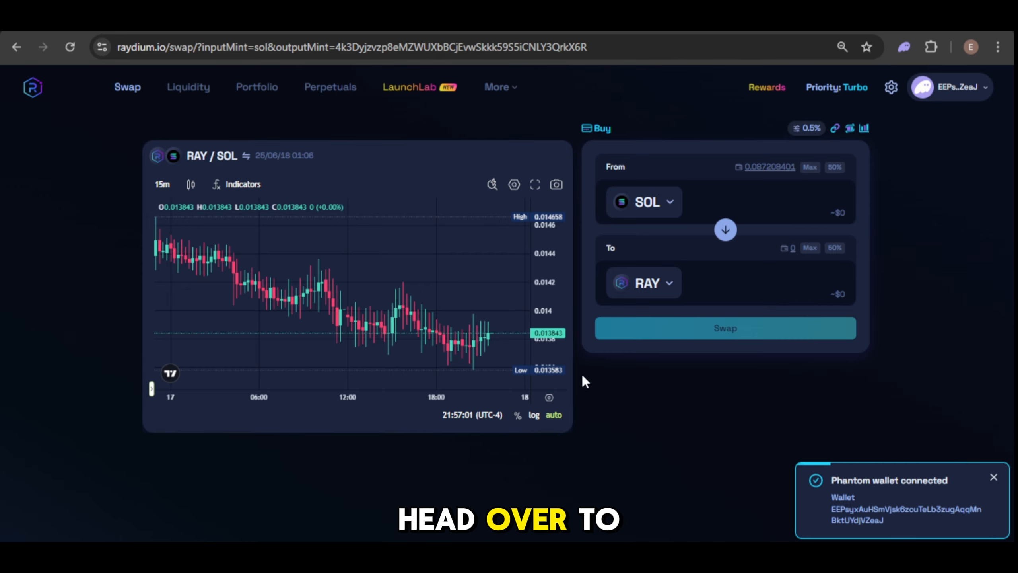
left_click(259, 88)
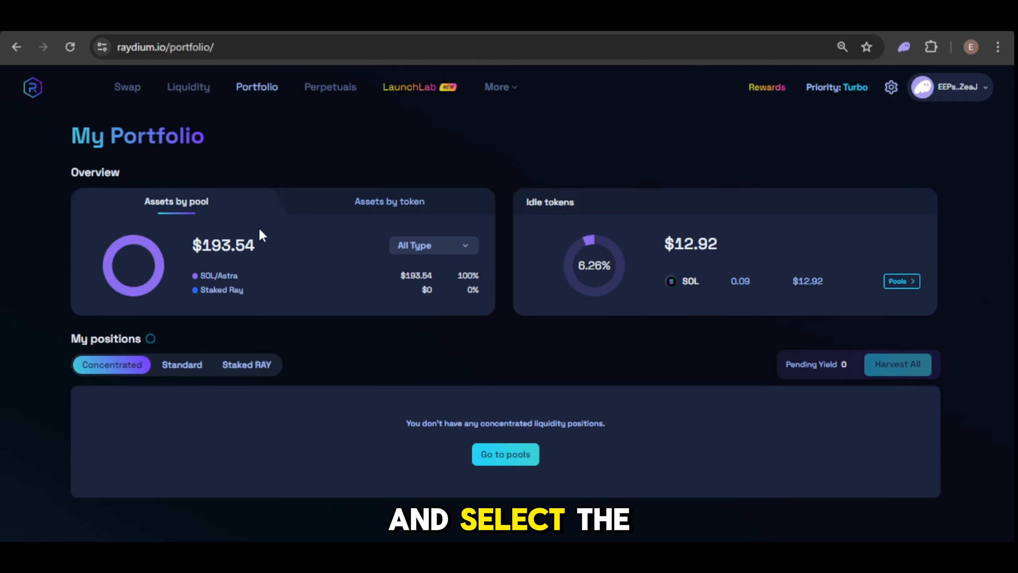
left_click(179, 364)
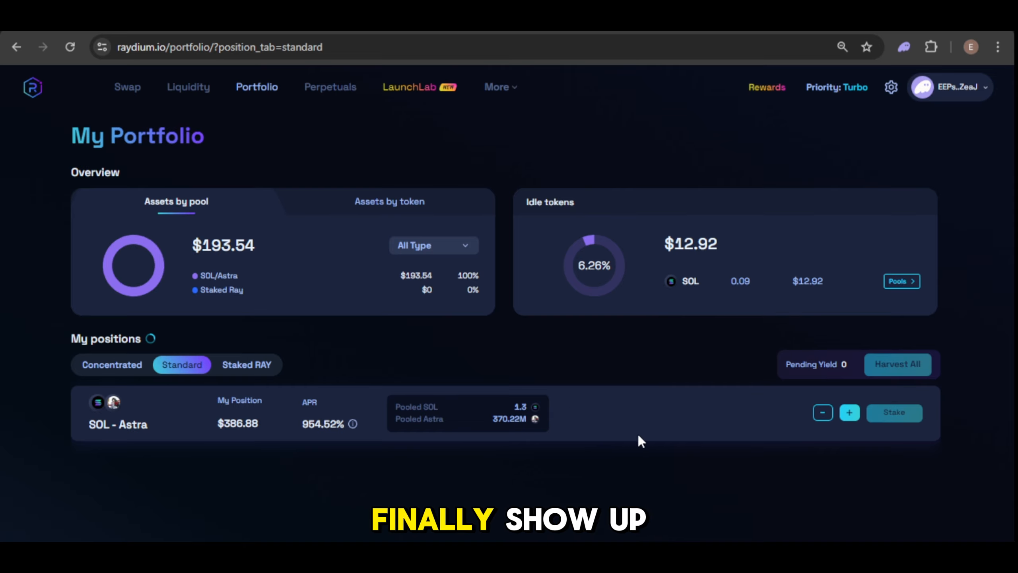
Remove 100% of the liquidity from the SOL/Astra position and approve the transaction in the wallet.
left_click(823, 416)
left_click_drag(316, 367, 800, 368)
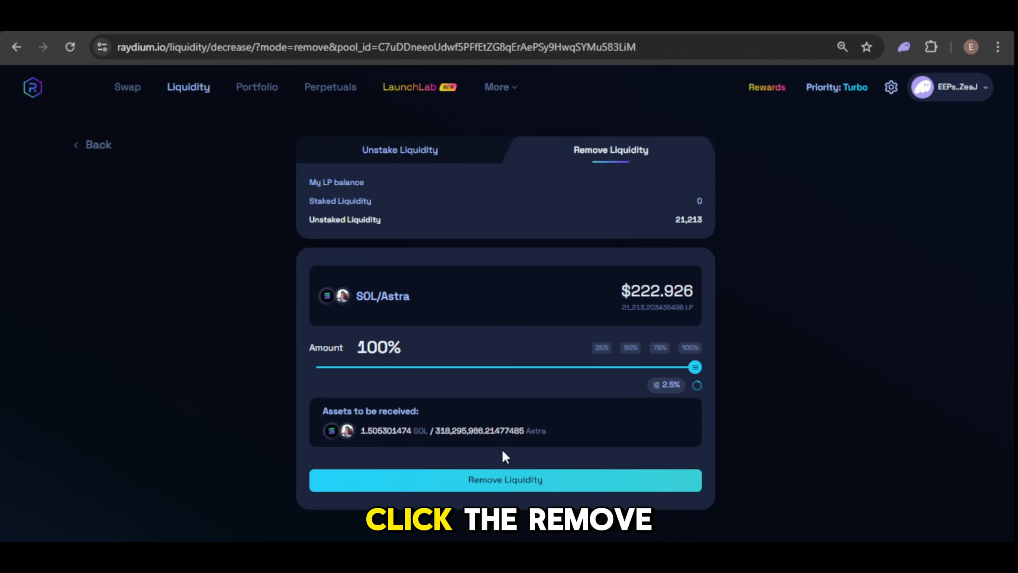
left_click(513, 479)
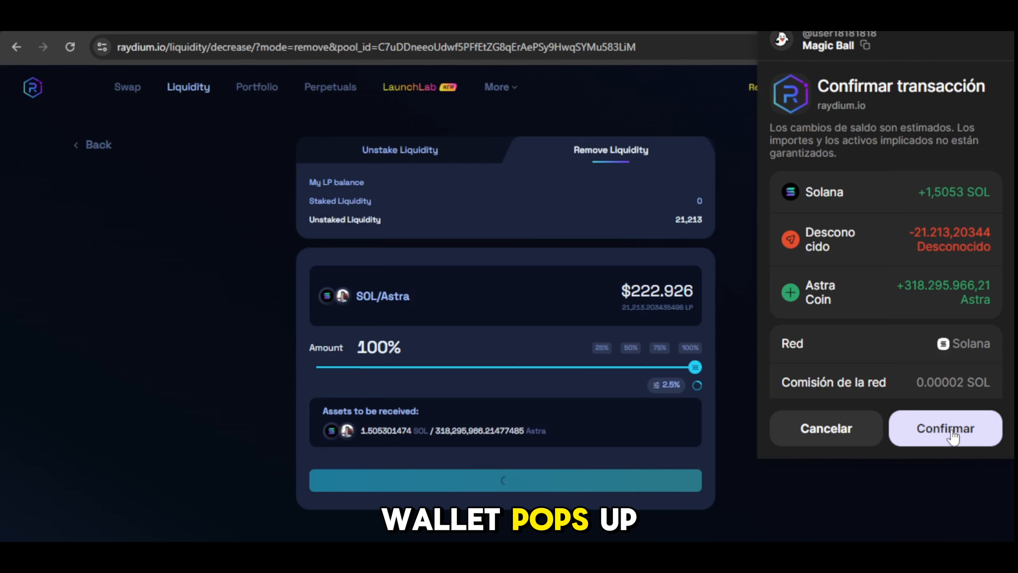
left_click(948, 427)
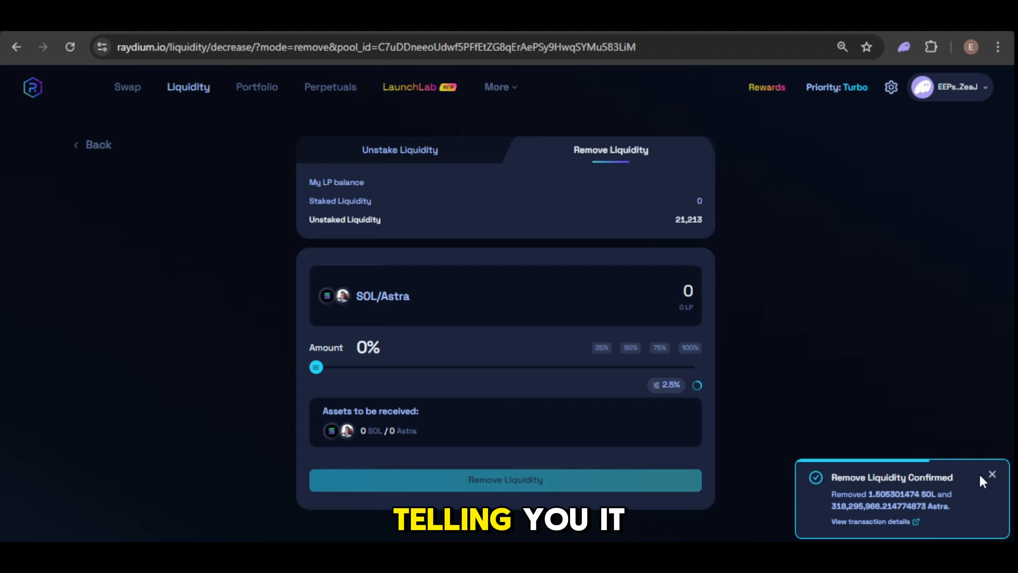
left_click(992, 475)
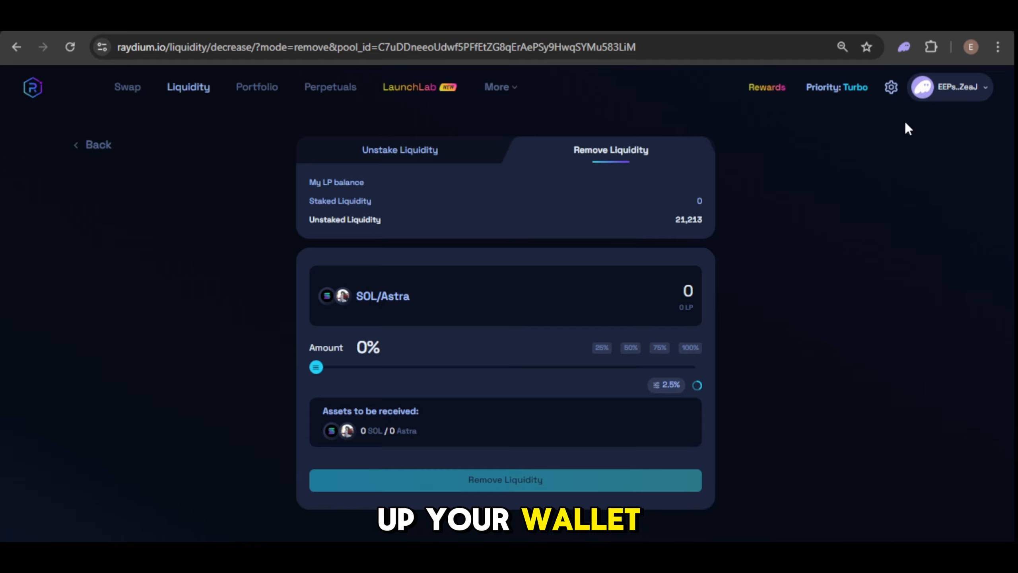
Open the Phantom wallet to check its token balances after the liquidity removal.
left_click(899, 51)
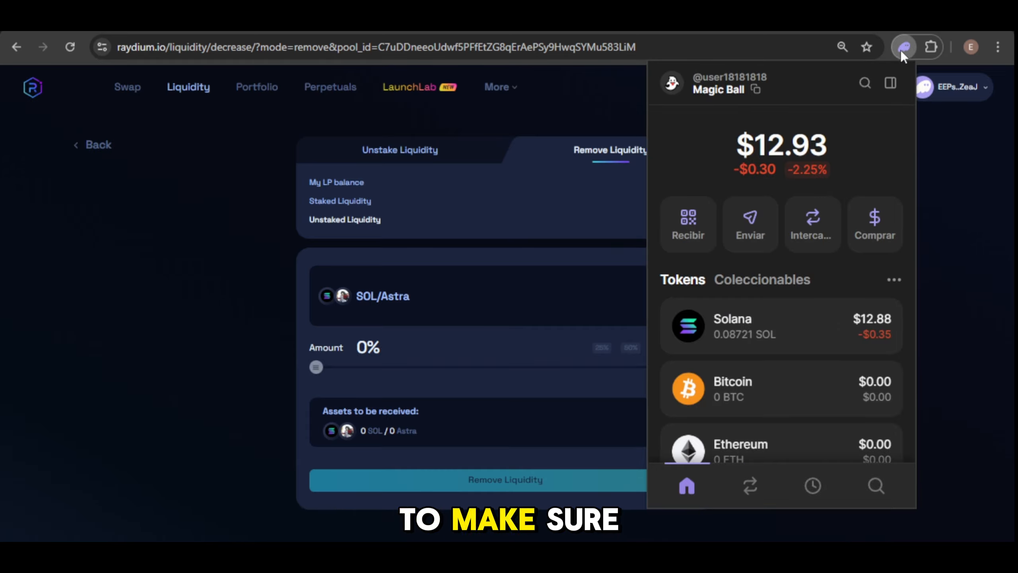